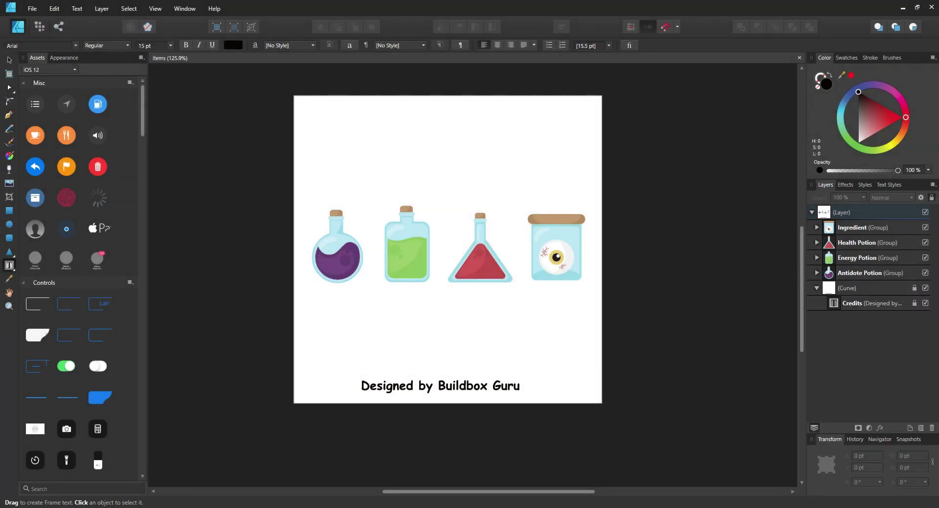
Copy the Health Potion group and open the settings for a new document.
right_click(867, 247)
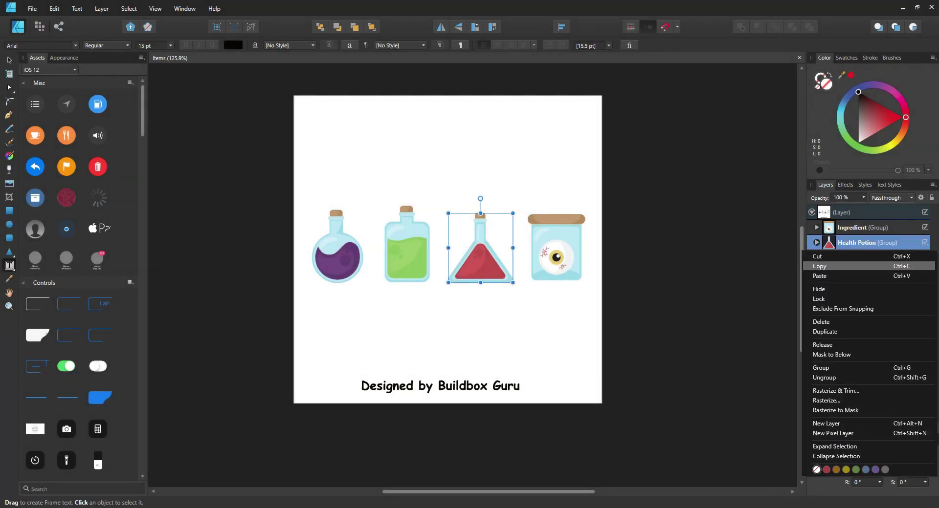
left_click(866, 266)
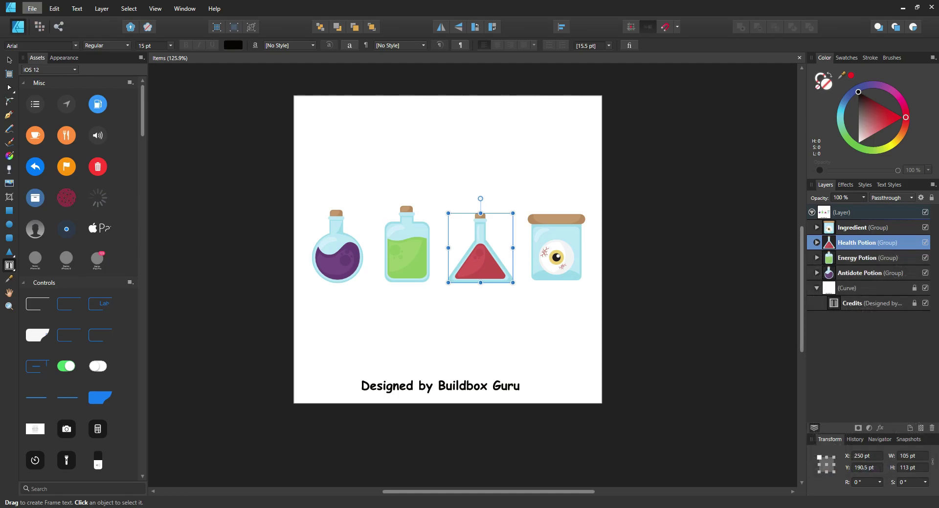
left_click(32, 8)
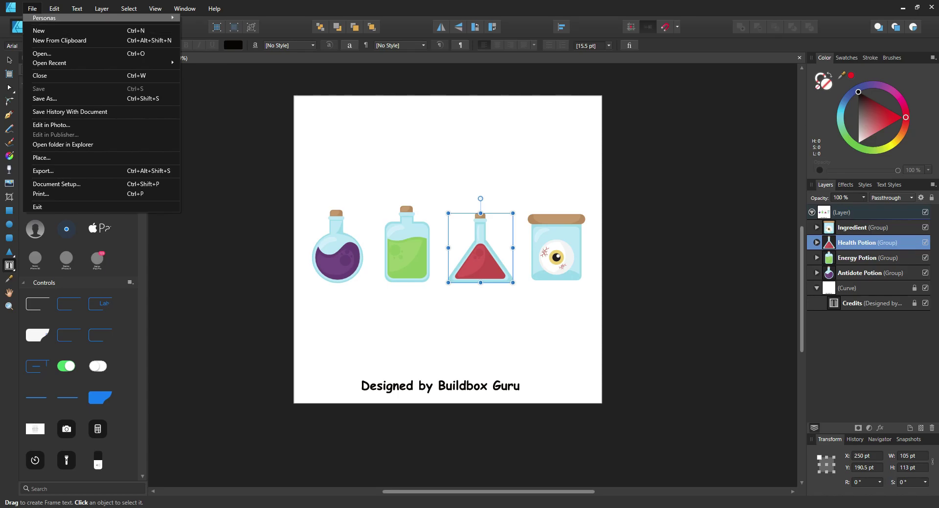
left_click(44, 30)
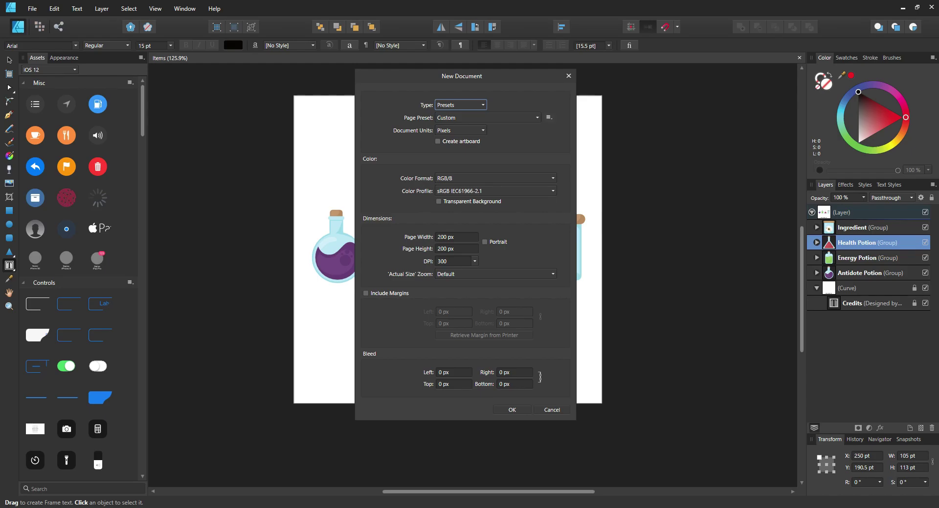
Create a new document with the Custom page preset, 100 px wide and 100 px high, with a transparent background.
left_click(488, 118)
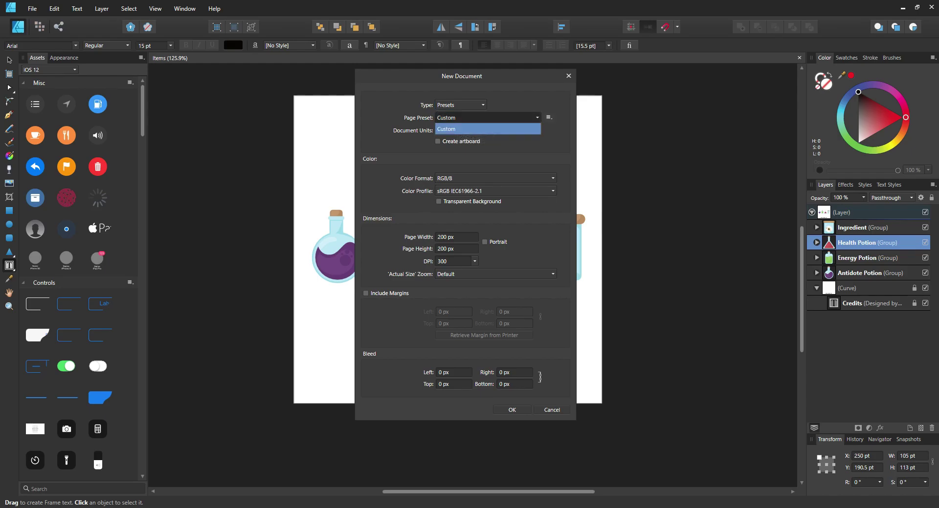
left_click(488, 129)
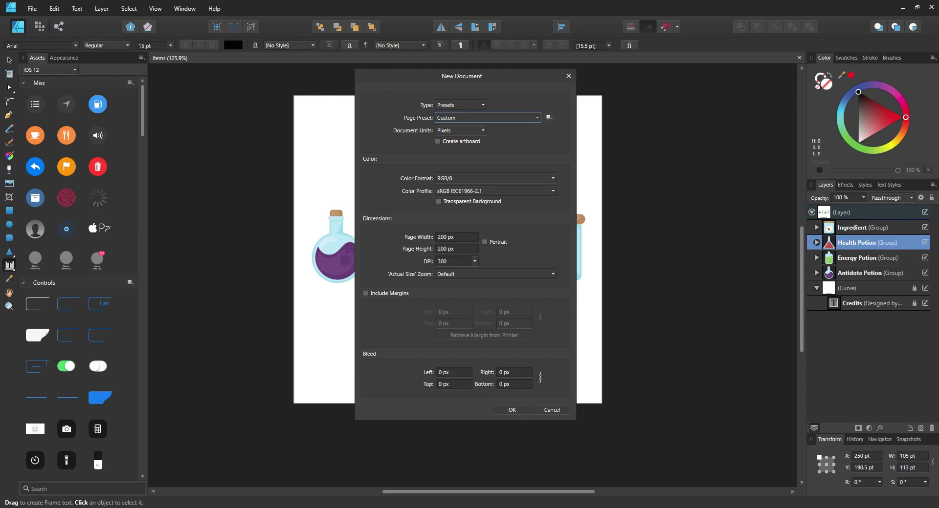
left_click(456, 237)
type("250")
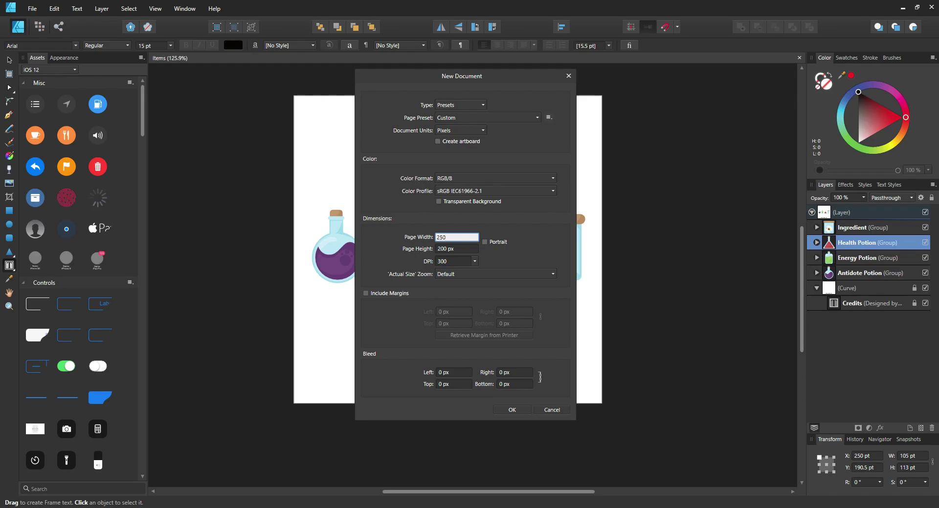
key("BackSpace")
key("BackSpace")
key("BackSpace")
type("100")
key("Tab")
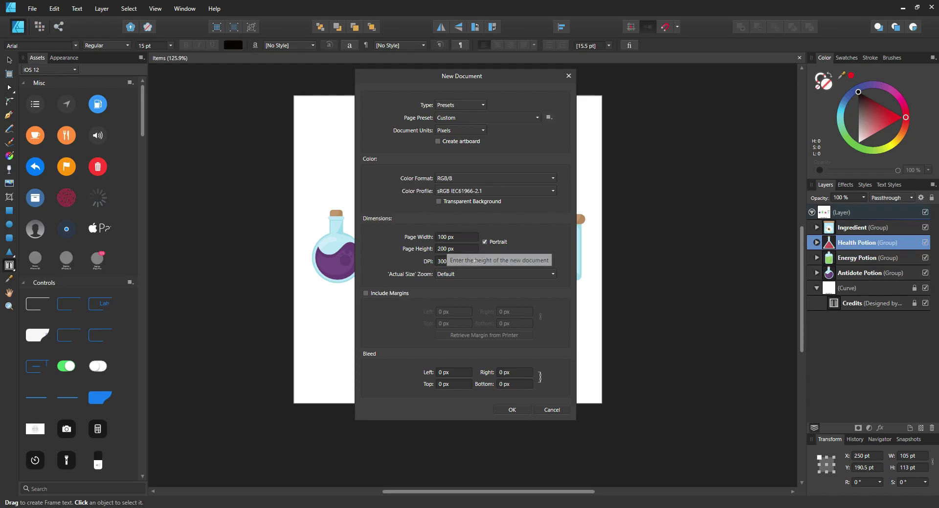
type("100")
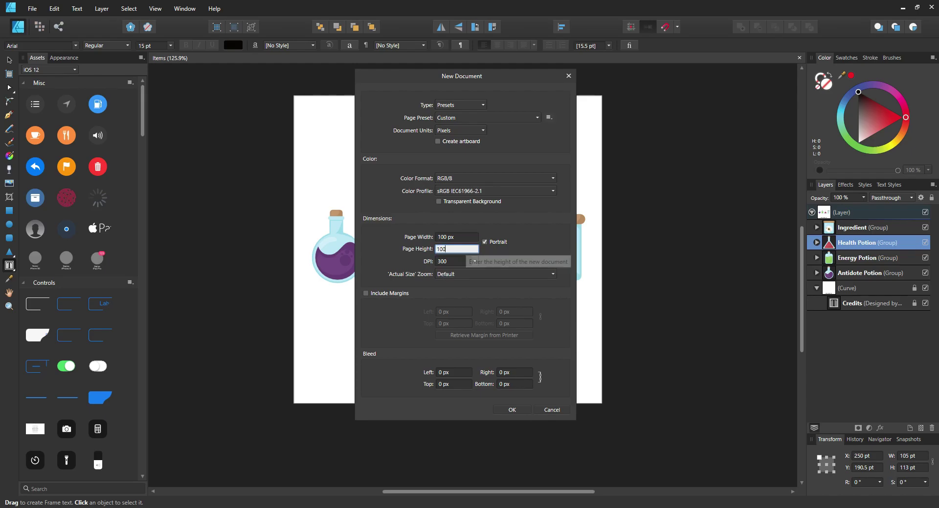
key("Return")
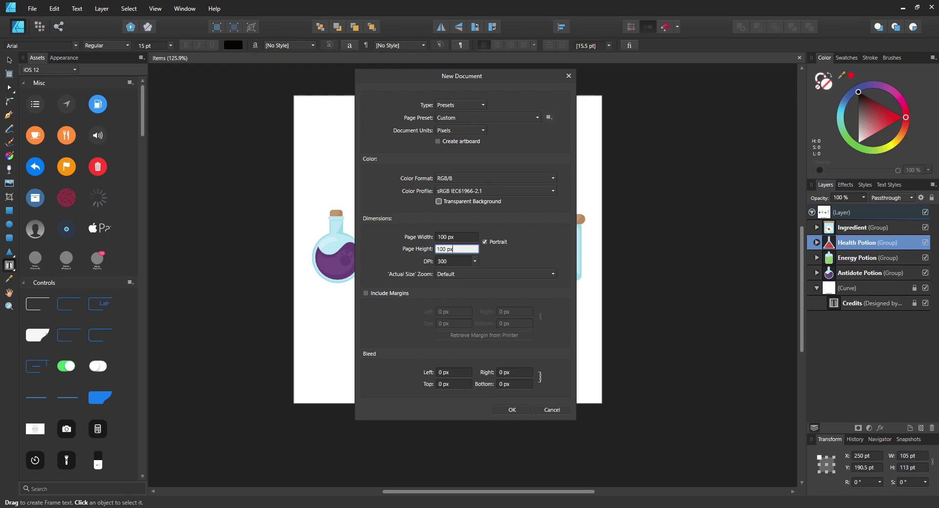
left_click(438, 201)
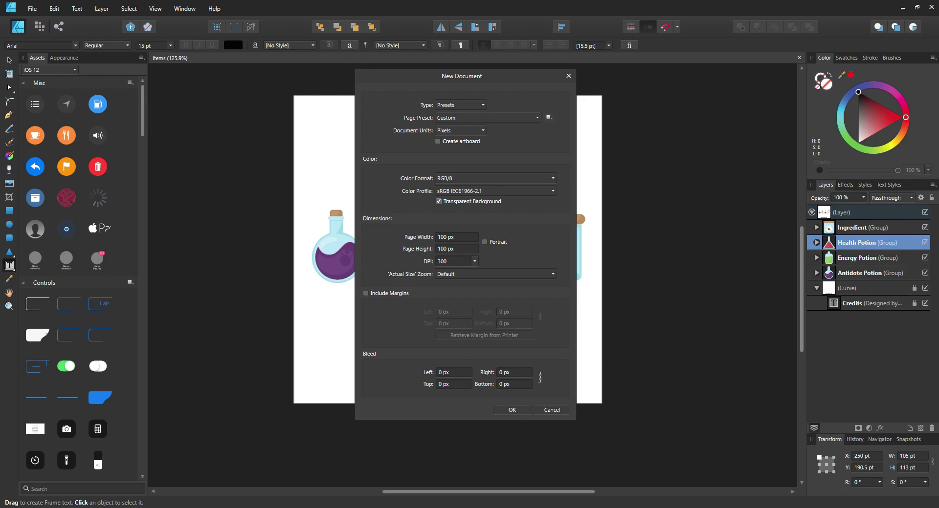
left_click(511, 410)
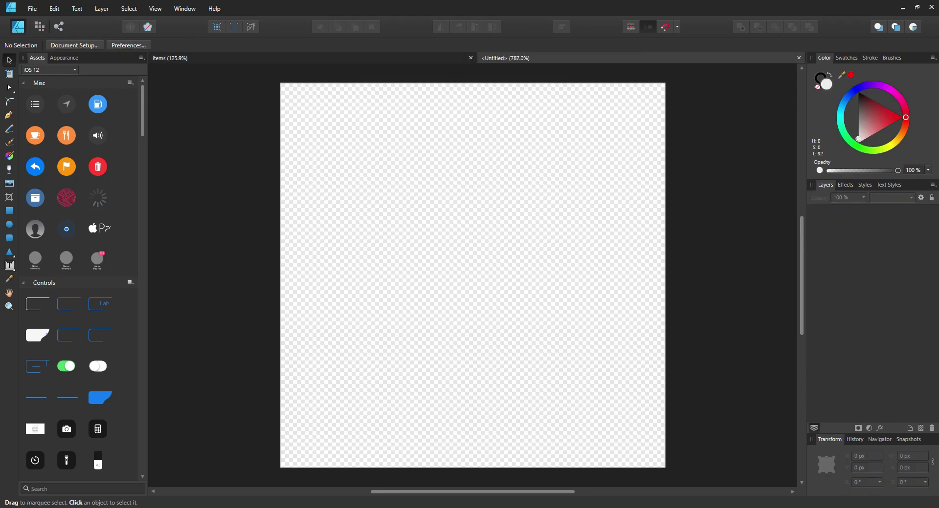
Paste the Health Potion group and shrink it proportionally to about 43 × 46 px so it fits inside the page.
key("ctrl+v")
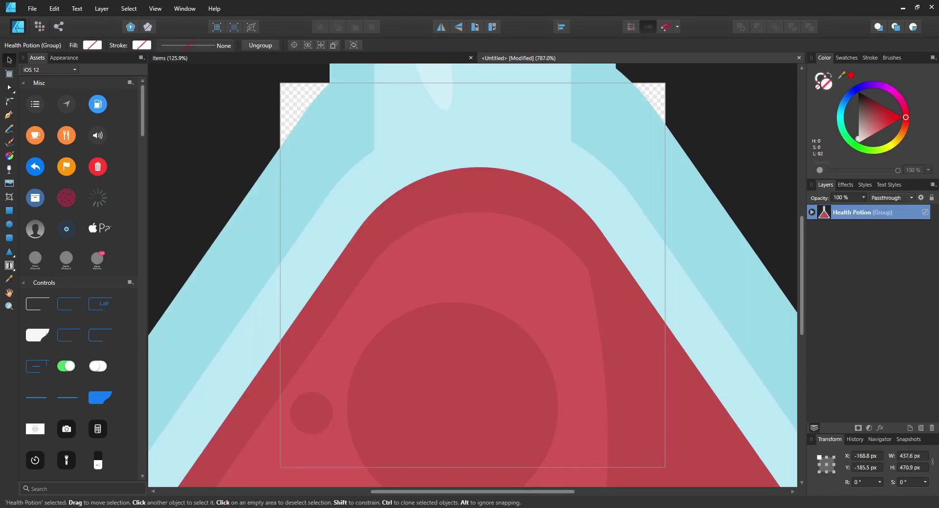
scroll(559, 254, "down", 10)
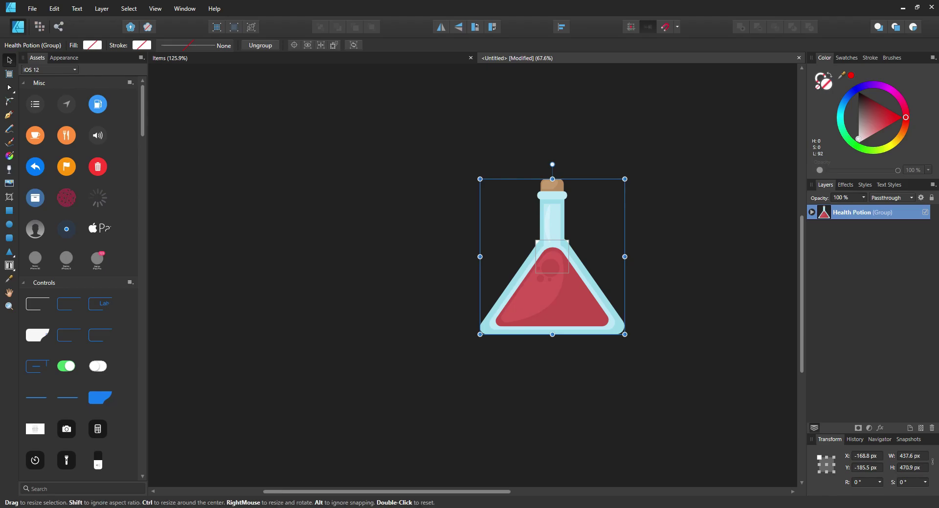
mouse_move(480, 179)
left_mouse_down()
mouse_move(579, 235)
mouse_move(629, 291)
mouse_move(610, 320)
mouse_move(534, 258)
mouse_move(547, 260)
left_mouse_up()
scroll(547, 267, "up", 5)
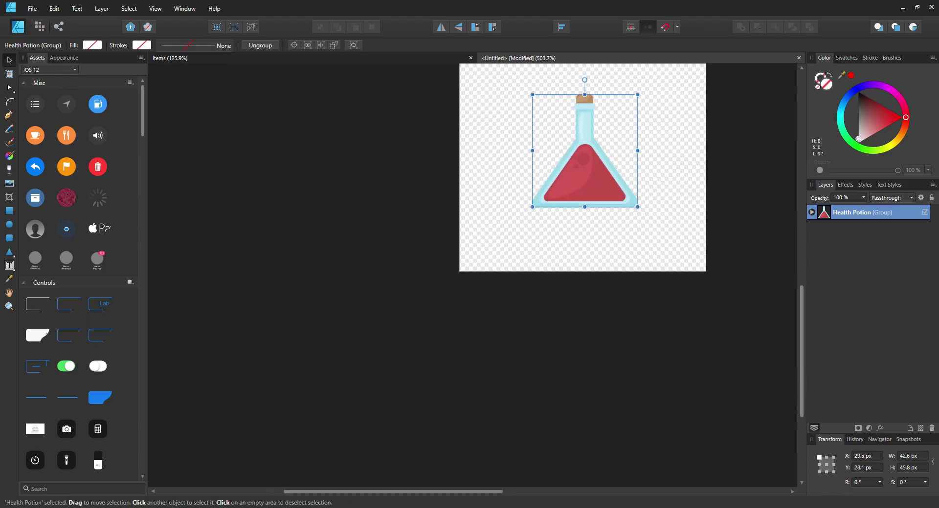
Enlarge the Health Potion proportionally to about 90 × 97 px so it nearly fills the page.
left_click_drag(577, 171, 552, 266)
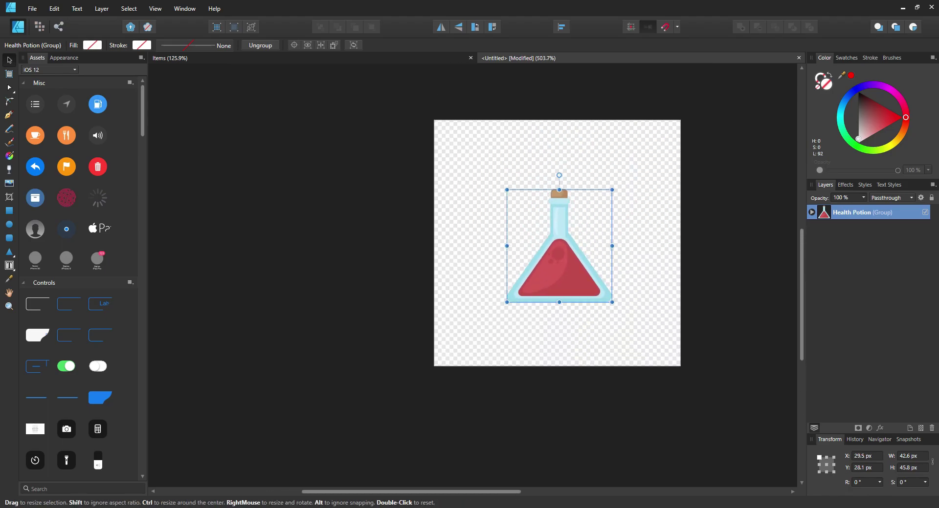
left_click_drag(506, 302, 451, 362)
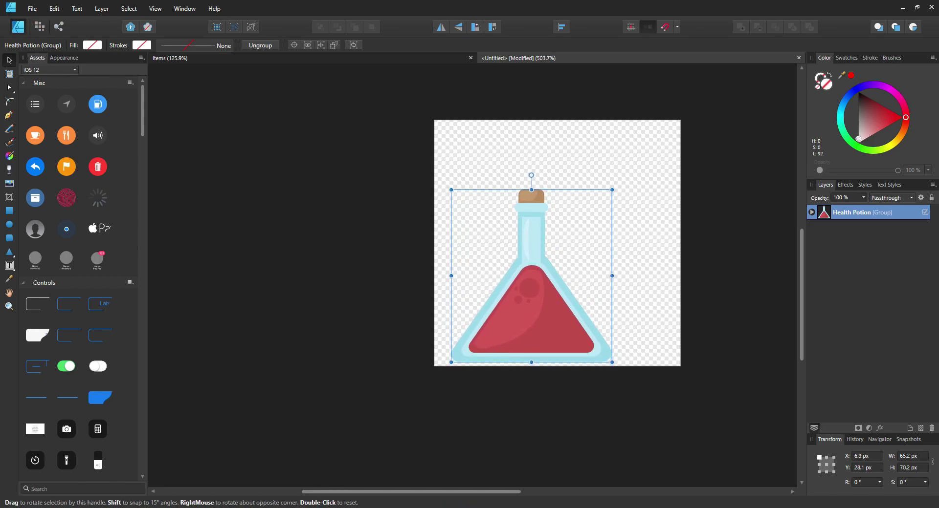
left_click_drag(612, 190, 674, 122)
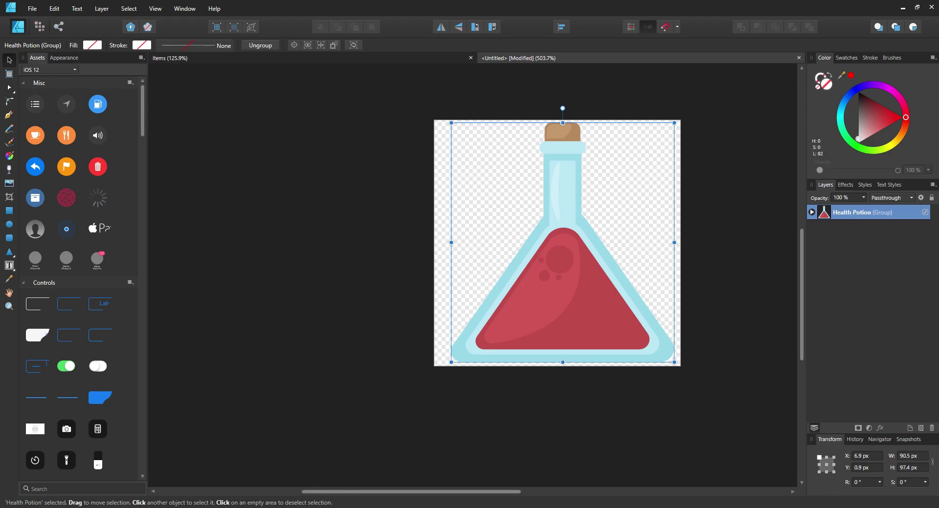
Examine the individual curves that make up the Health Potion group.
left_click(812, 212)
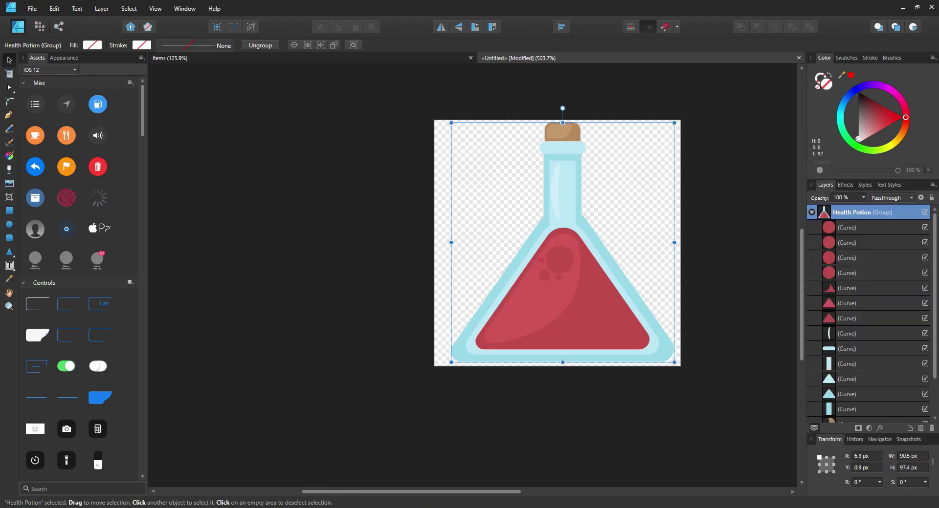
left_click(854, 228)
left_click(854, 243)
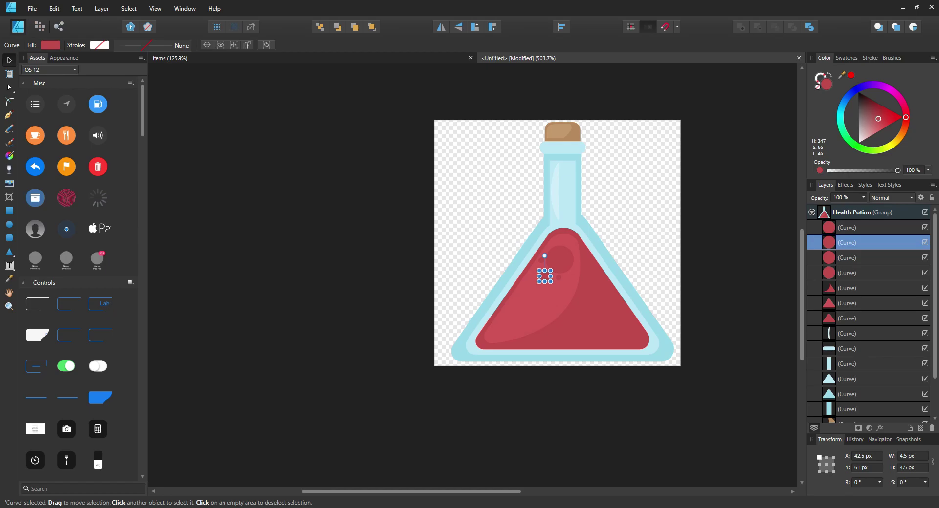
Lock the collapsed Health Potion group and clear the selection.
key("p")
left_click(862, 212)
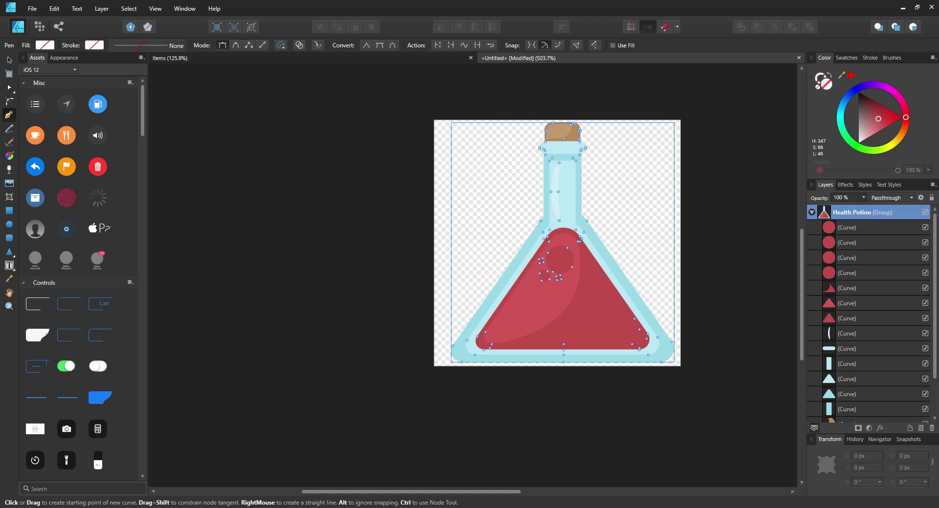
left_click(811, 213)
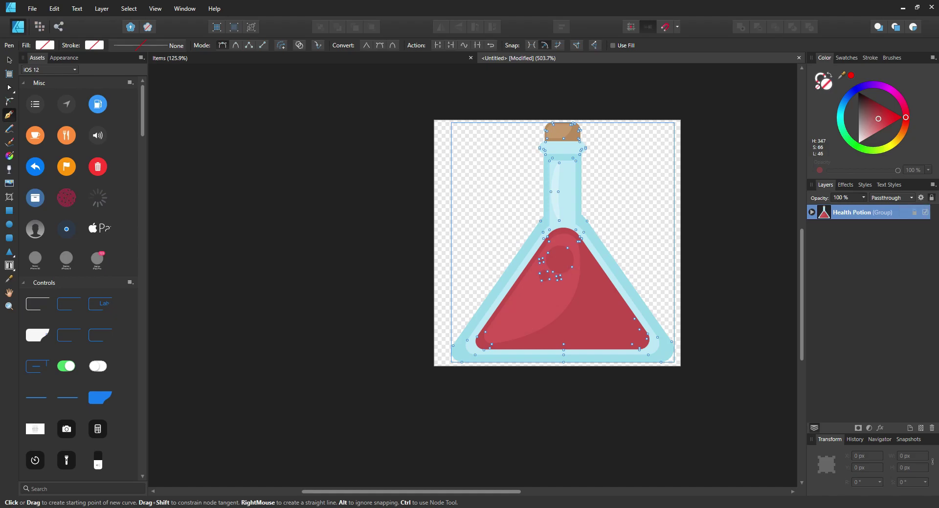
key("v")
key("ctrl+d")
left_click(863, 213)
left_click(557, 250)
left_click(557, 249)
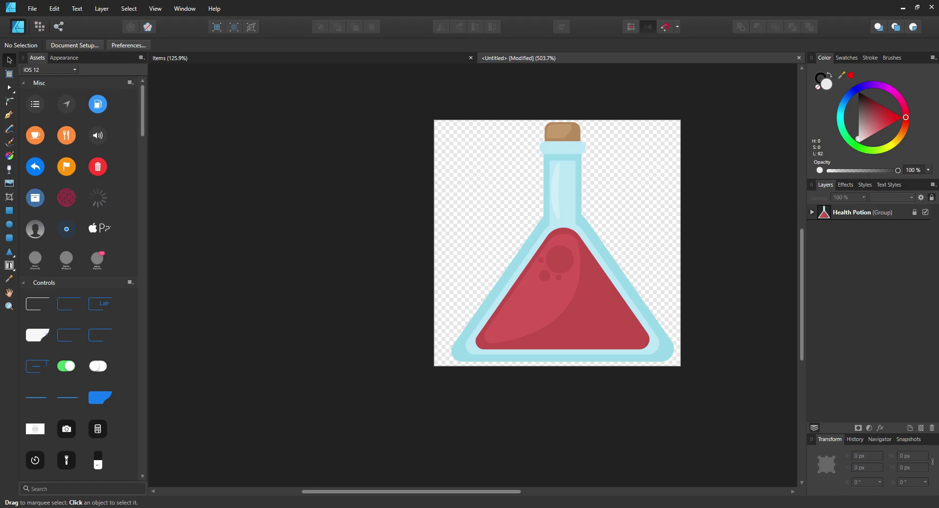
Start a Pen curve at the point where the bottle's rim meets the left edge of the neck.
key("p")
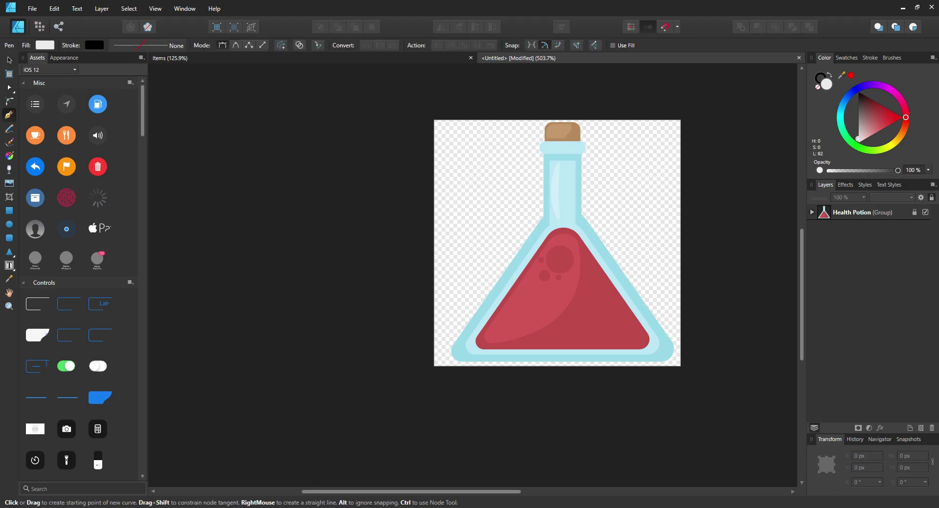
scroll(551, 174, "up", 5)
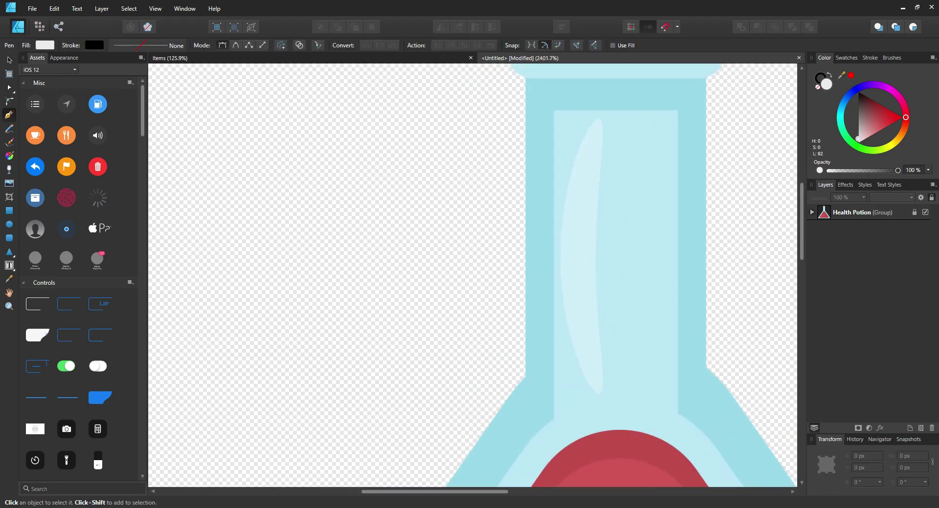
left_click_drag(551, 174, 477, 339)
scroll(551, 174, "down", 4)
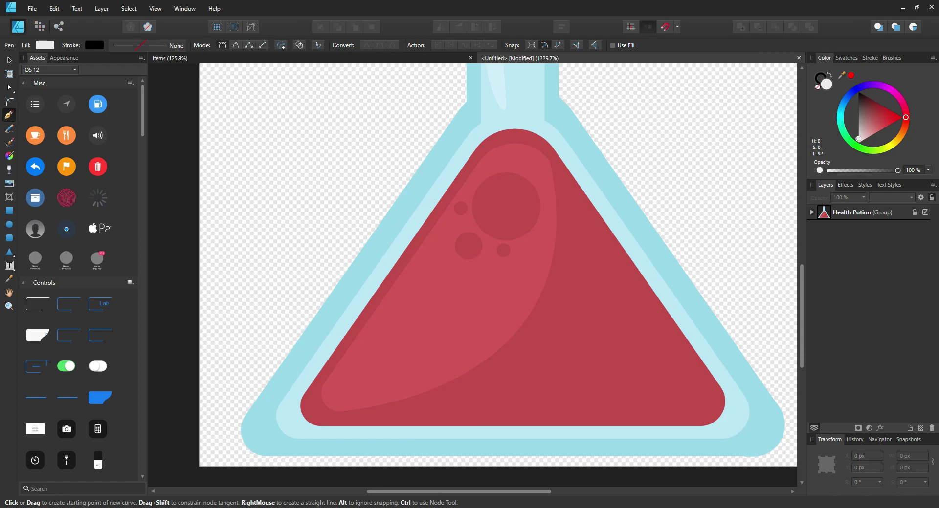
scroll(551, 174, "up", 3)
scroll(551, 174, "up", 5)
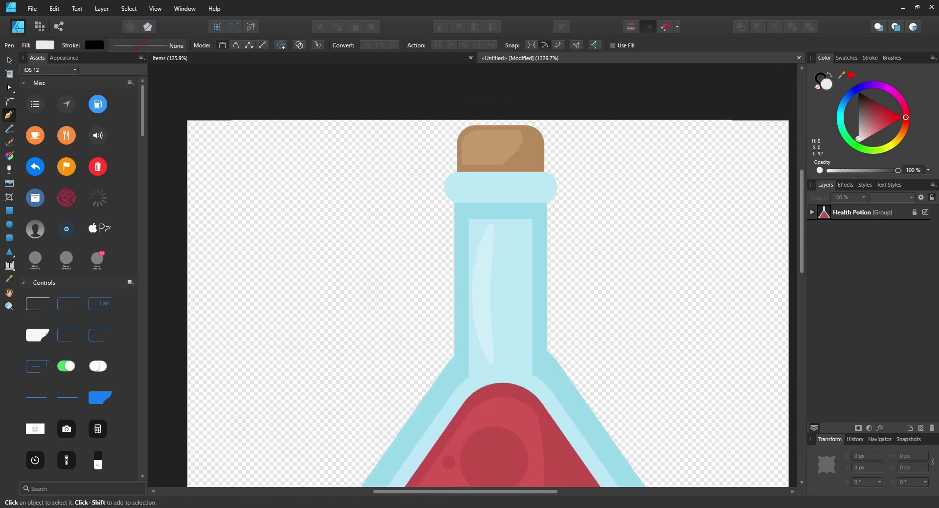
scroll(551, 174, "up", 3)
scroll(551, 175, "up", 4)
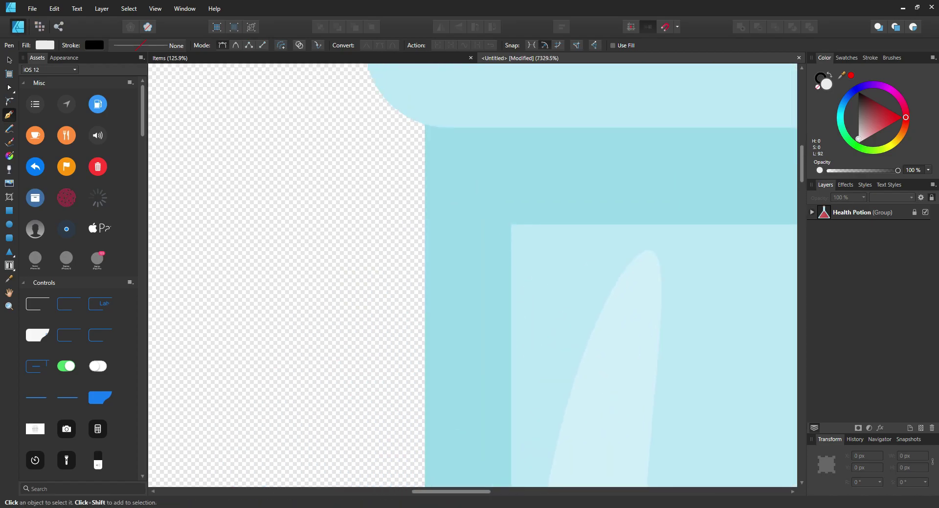
scroll(551, 175, "up", 1)
scroll(442, 308, "up", 5)
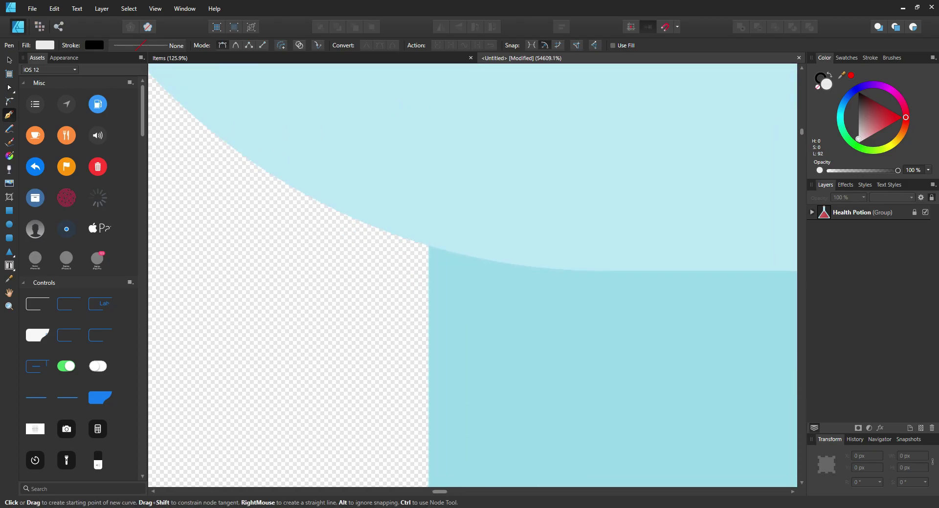
Extend the Pen curve straight down the neck's left edge to the corner where it meets the flask body.
scroll(428, 244, "down", 5)
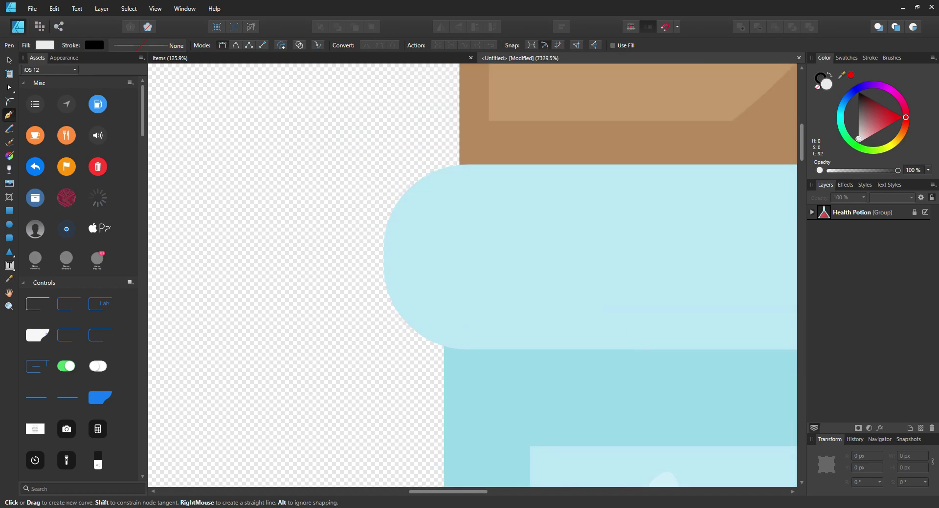
scroll(444, 346, "down", 3)
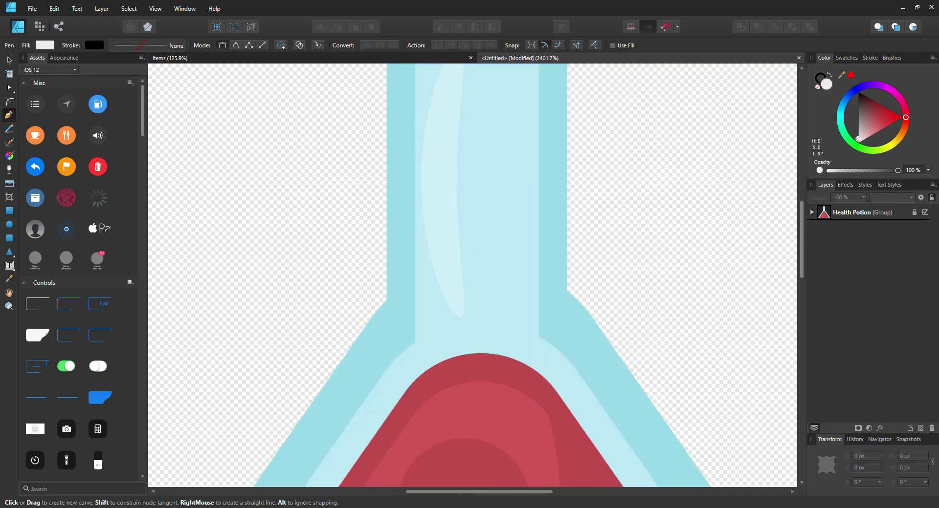
scroll(391, 320, "up", 9)
left_click_drag(392, 320, 531, 423)
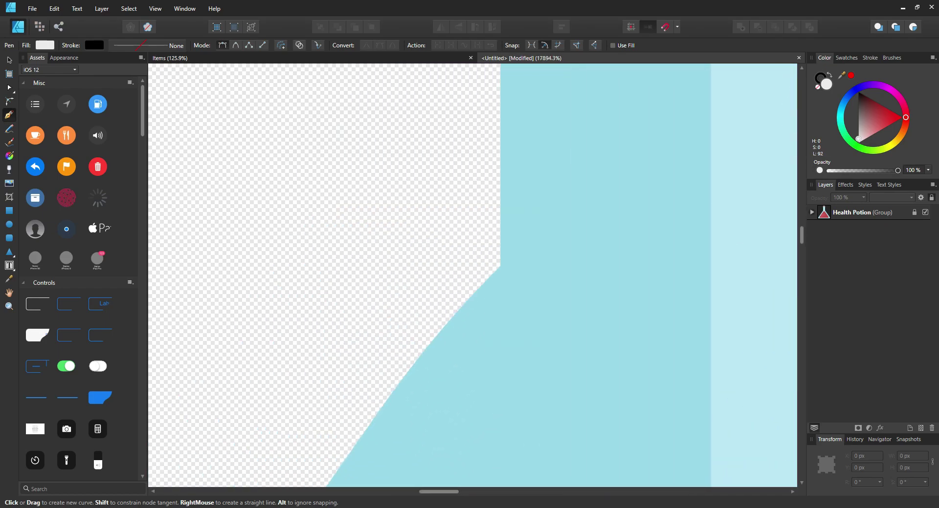
scroll(500, 254, "up", 5, "ctrl")
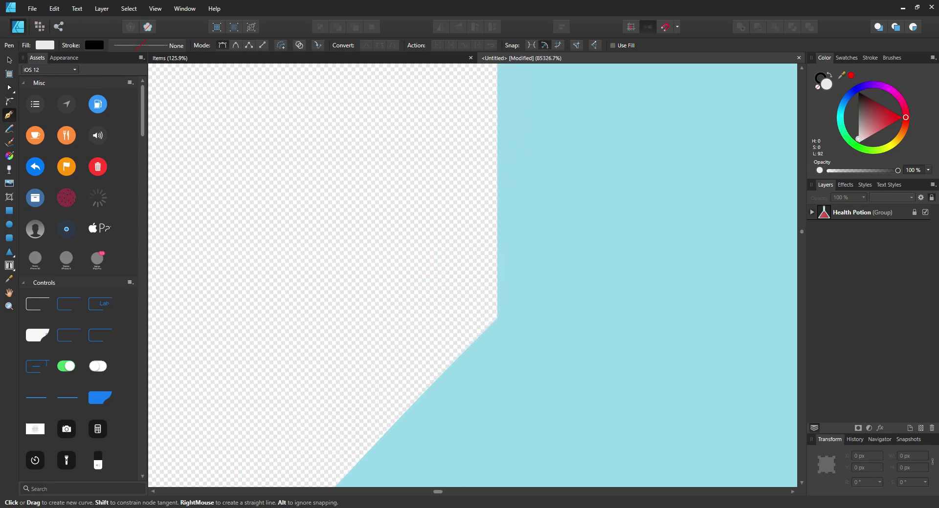
scroll(497, 322, "up", 5, "ctrl")
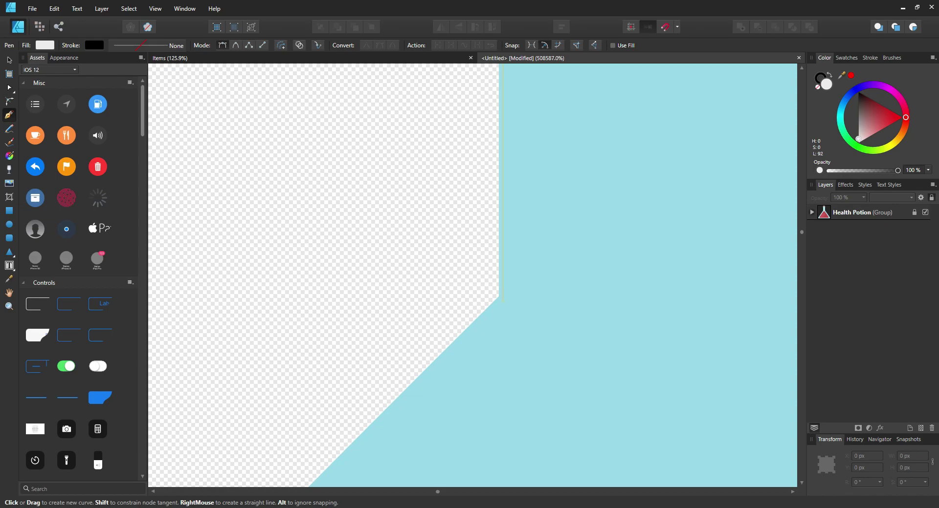
left_click(499, 297)
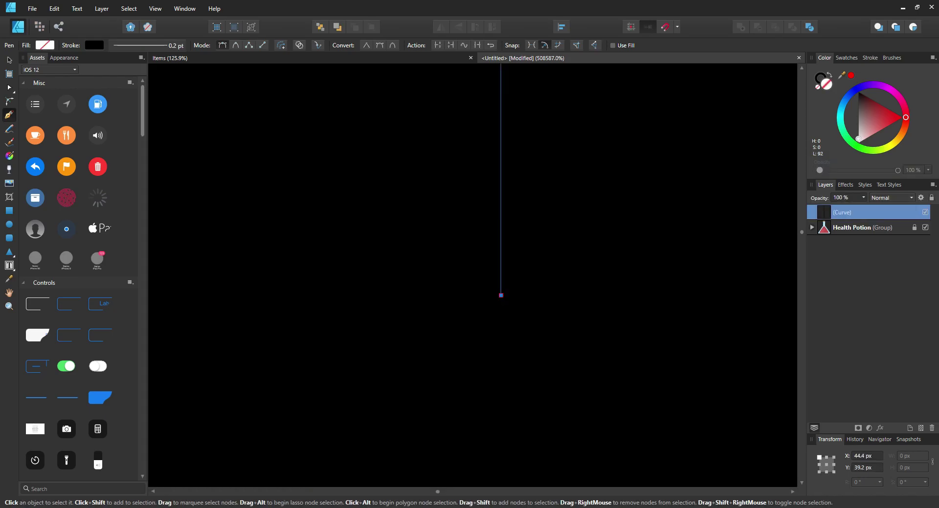
Set the Pen curve's stroke colour to none so the bottle's edges can be seen beneath it.
scroll(495, 304, "down", 10, "ctrl")
scroll(494, 304, "down", 10)
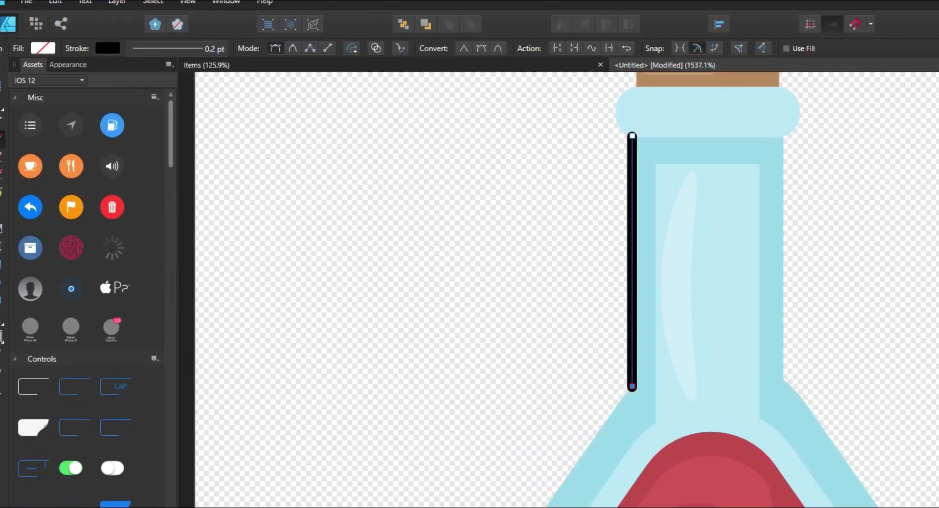
left_click(98, 43)
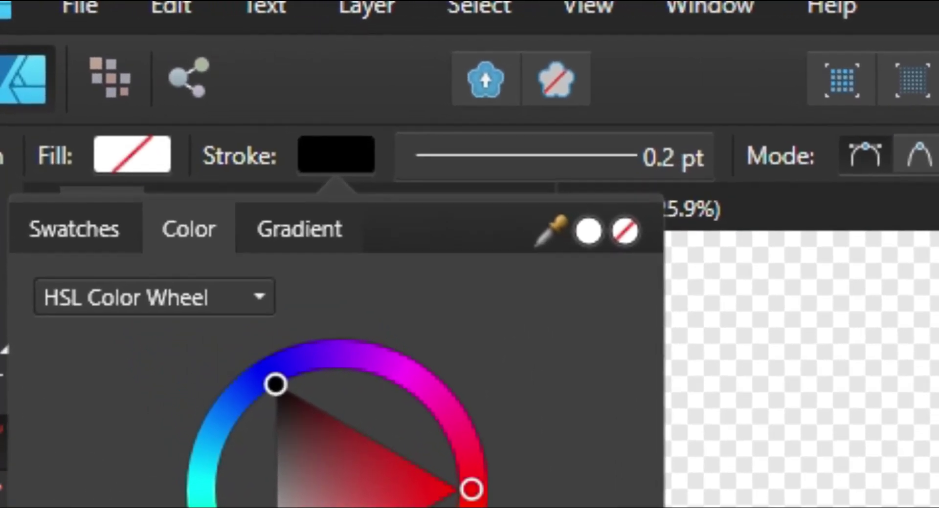
left_click(418, 154)
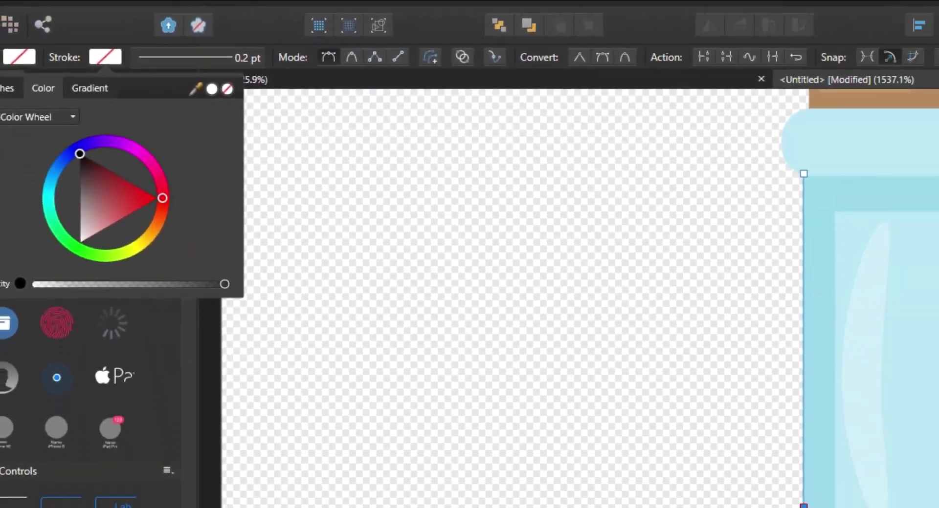
scroll(477, 285, "up", 3)
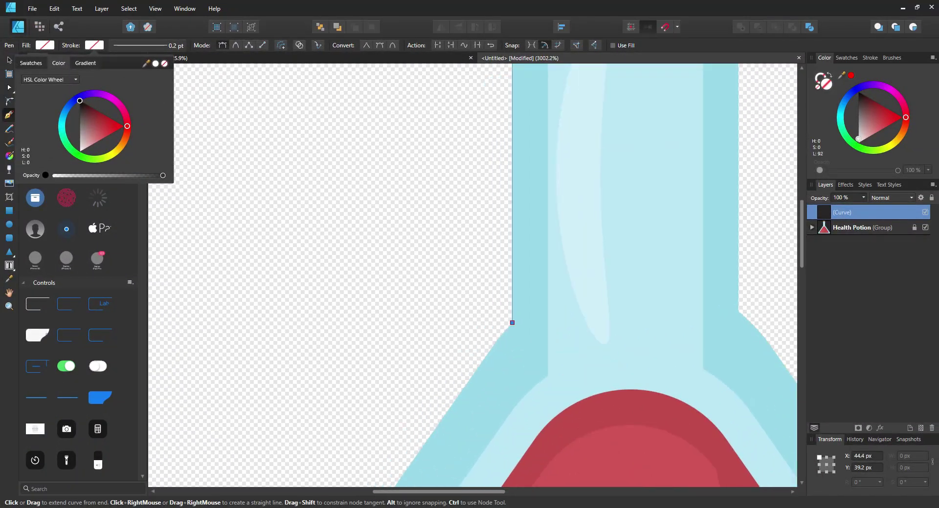
left_click(261, 67)
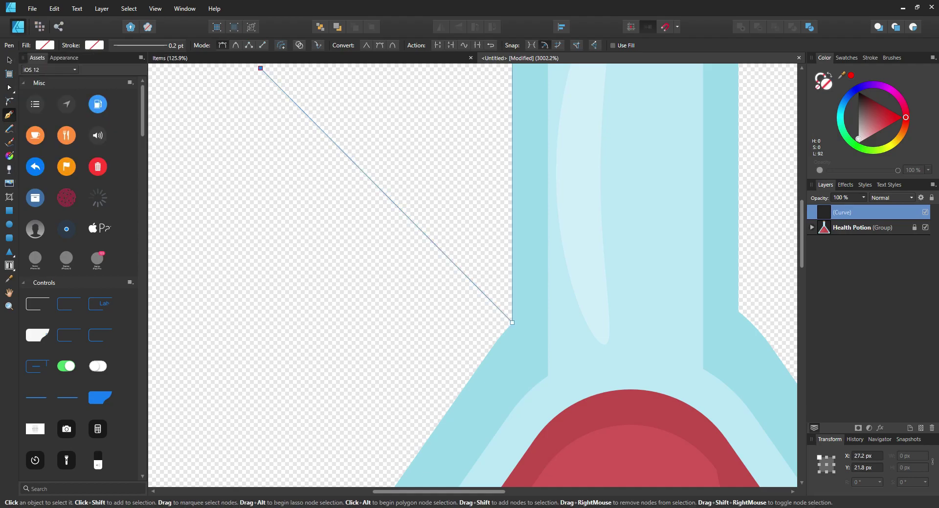
key("ctrl+z")
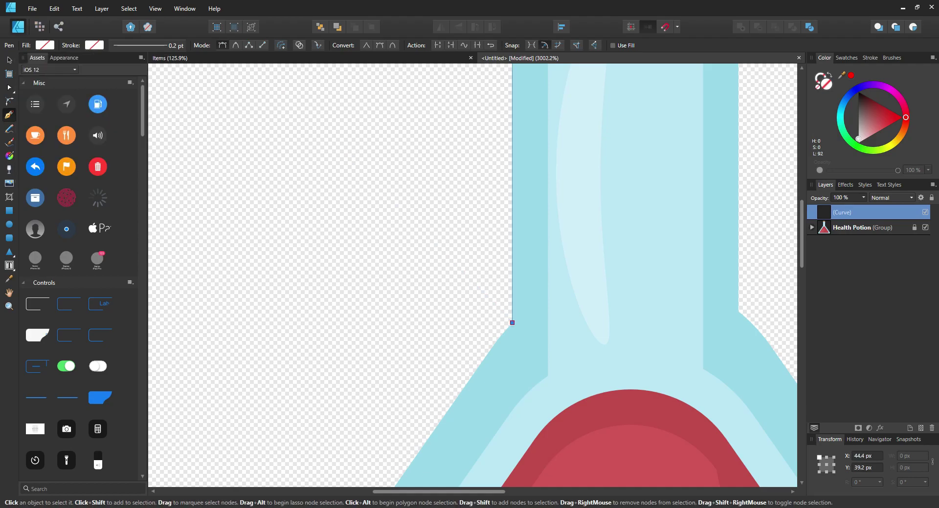
Extend the Pen curve down the flask's left slanted edge to about X 8.7, Y 90.1 px, just above the rounded corner.
left_click_drag(440, 435, 600, 82)
scroll(473, 275, "down", 5)
scroll(473, 276, "left", 3)
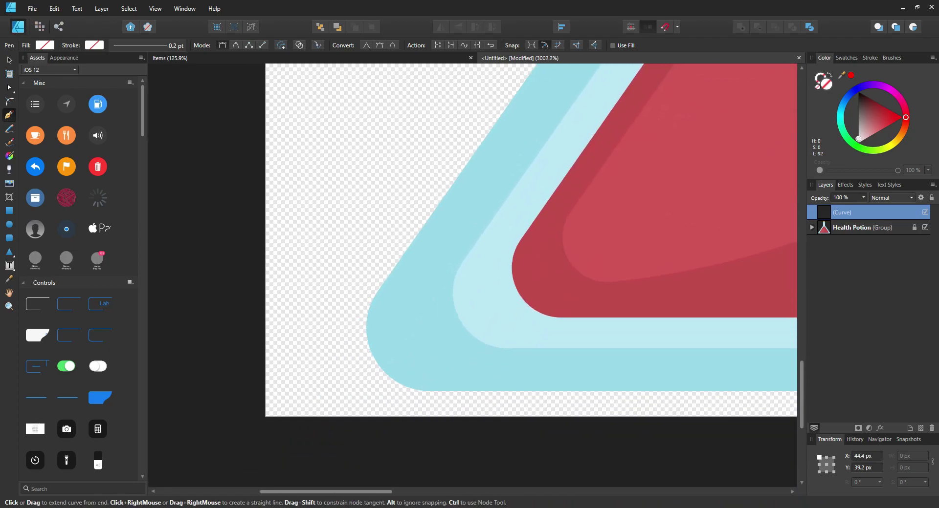
left_click_drag(473, 275, 454, 320)
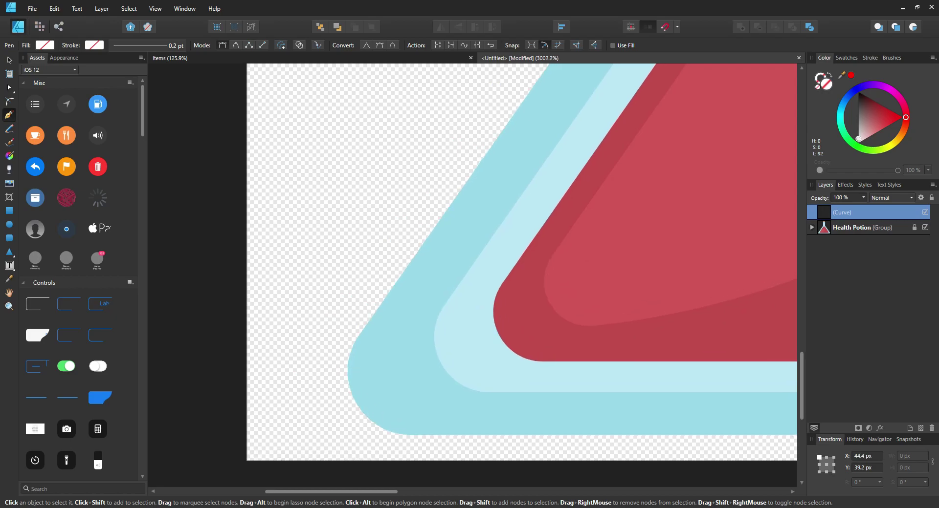
left_click_drag(454, 320, 480, 302)
scroll(473, 275, "up", 6)
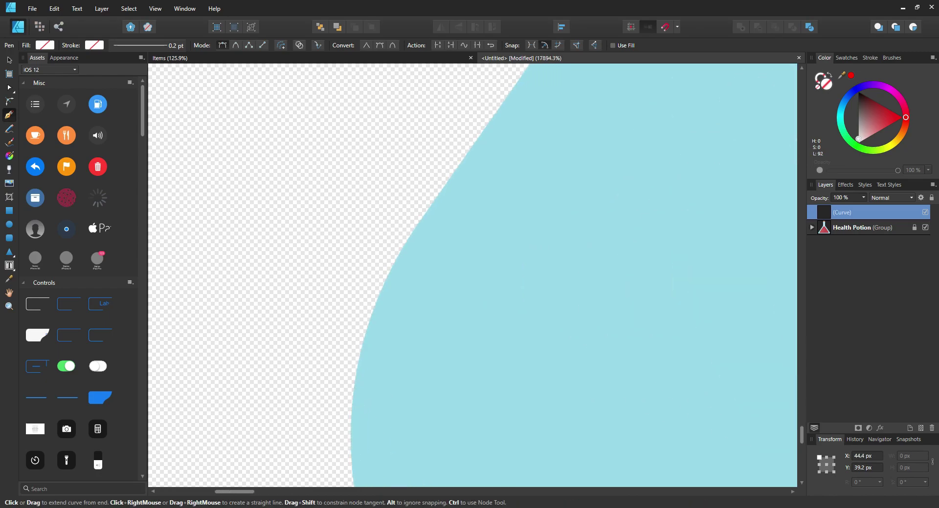
scroll(473, 276, "down", 4)
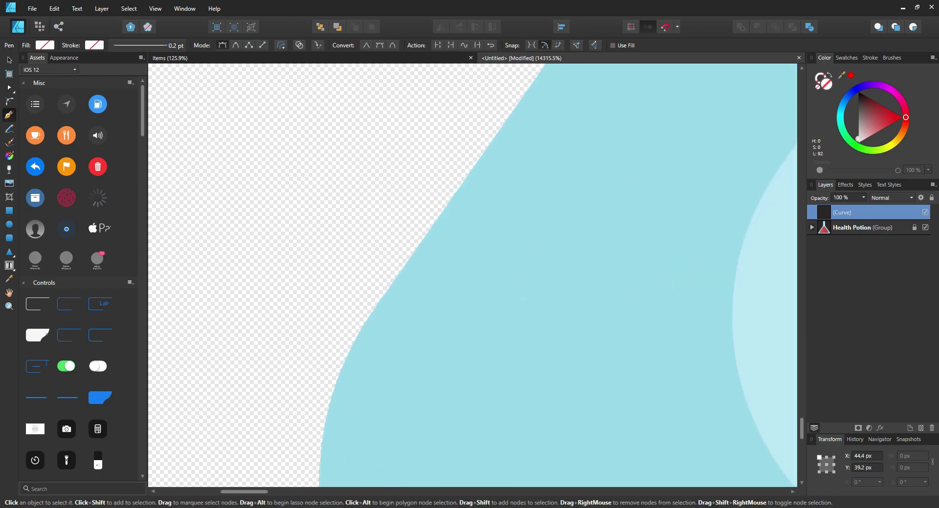
scroll(473, 275, "up", 3)
scroll(473, 275, "right", 1)
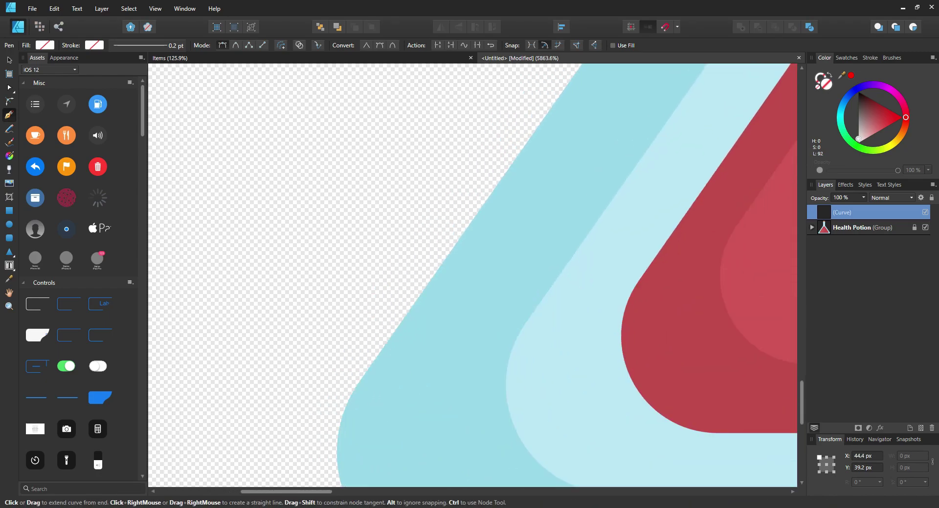
left_click(387, 341)
Trace the flask's rounded bottom-left corner with five nodes, ending on the bottom edge at about X 11.5, Y 98.2 px.
scroll(473, 275, "down", 3)
scroll(473, 276, "left", 2)
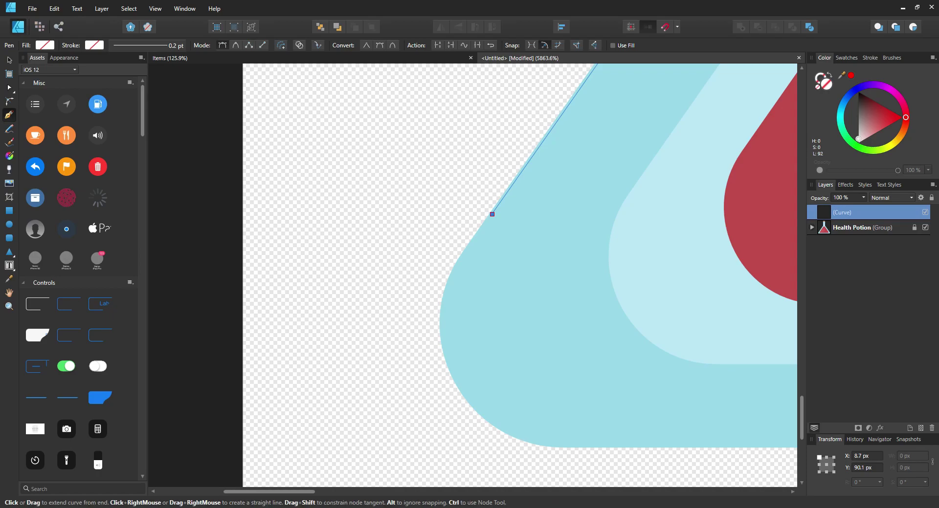
left_click(442, 311)
left_click(458, 387)
left_click(493, 425)
left_click(531, 442)
left_click(571, 446)
Extend the curve straight along the flask's bottom edge to about X 92.2 px, where the rounded bottom-right corner begins.
left_click_drag(571, 447, 315, 431)
left_click_drag(577, 431, 310, 415)
scroll(473, 274, "right", 10)
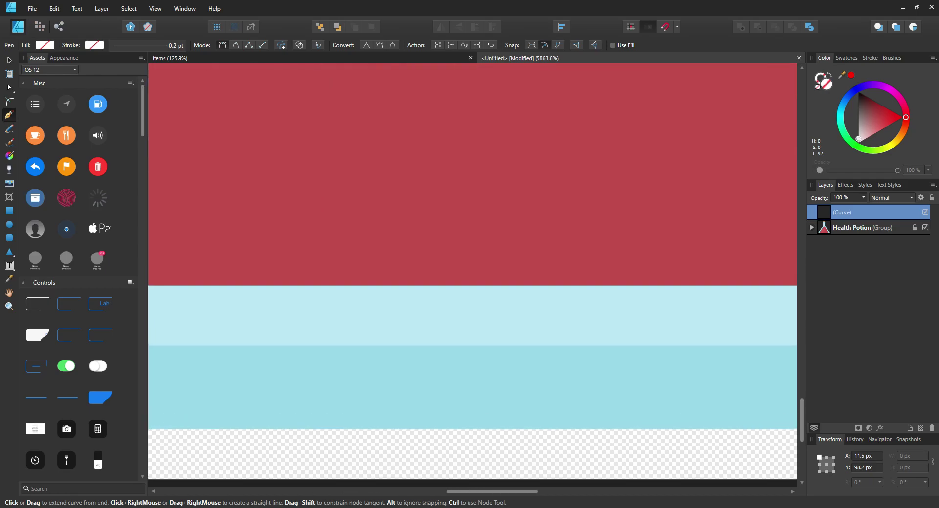
scroll(472, 273, "right", 5)
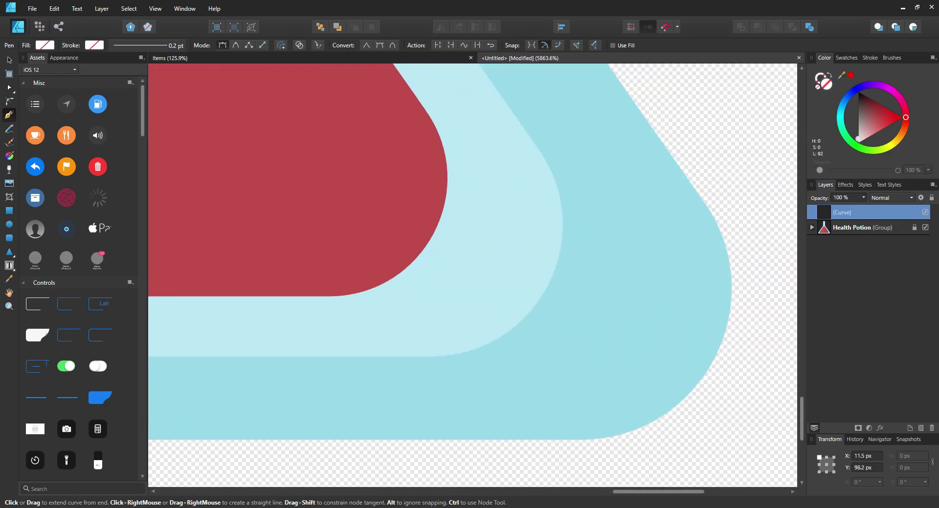
left_click(584, 440)
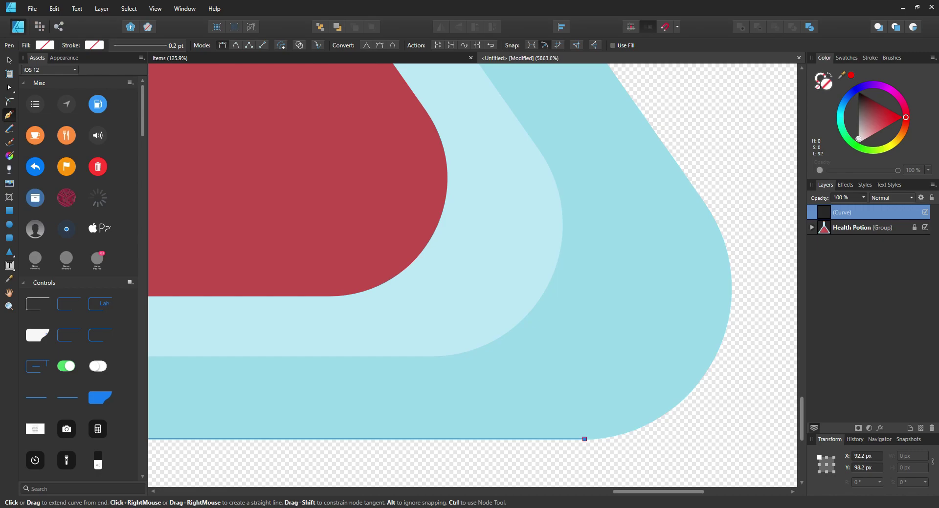
Trace the rounded bottom-right corner with short segments up to the slanted edge at about X 95.7, Y 89.1 px.
left_click(641, 426)
left_click(675, 404)
left_click(709, 361)
left_click(727, 307)
left_click(727, 258)
left_click(714, 221)
scroll(714, 221, "up", 4)
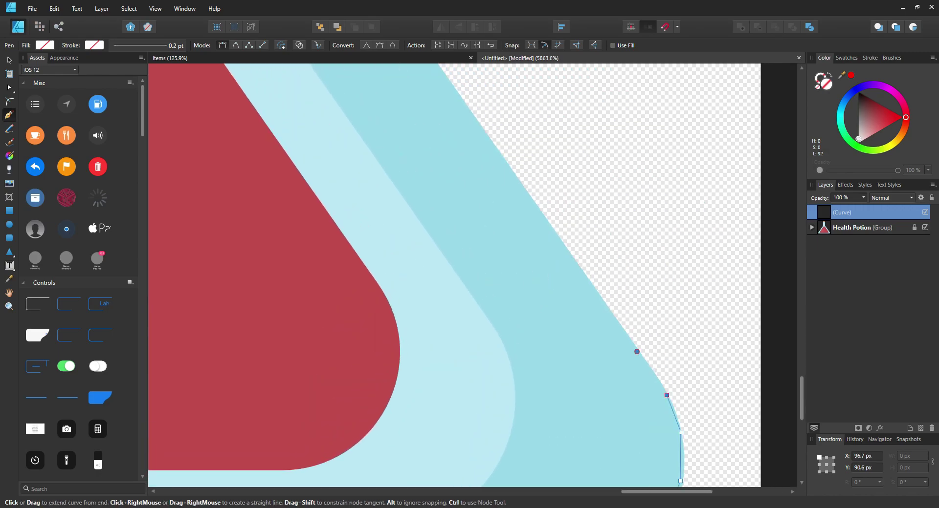
left_click(636, 351)
Extend the curve up the flask's right slanted edge to the neck corner at about X 59.8, Y 38.4 px.
scroll(532, 255, "down", 3)
left_click_drag(532, 255, 654, 408)
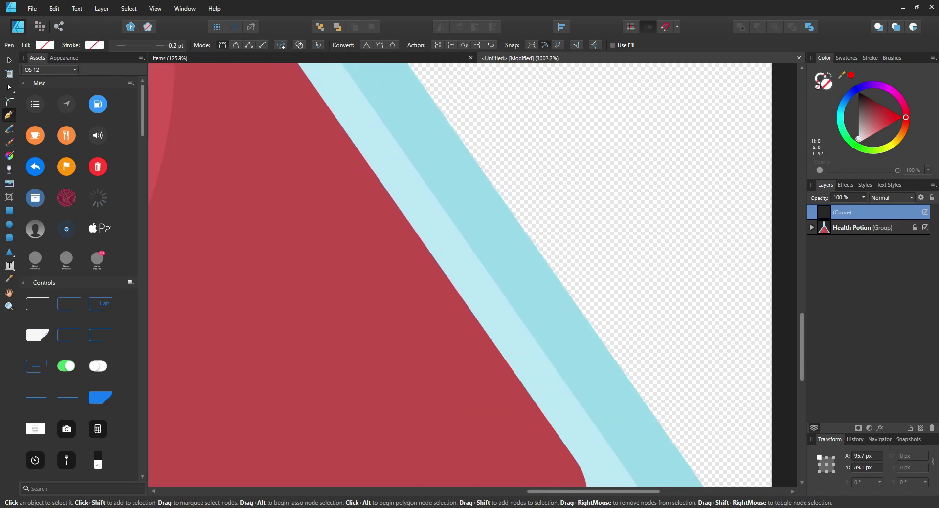
left_click_drag(470, 146, 581, 396)
left_click_drag(425, 161, 585, 359)
left_click_drag(490, 230, 557, 342)
scroll(556, 341, "up", 4)
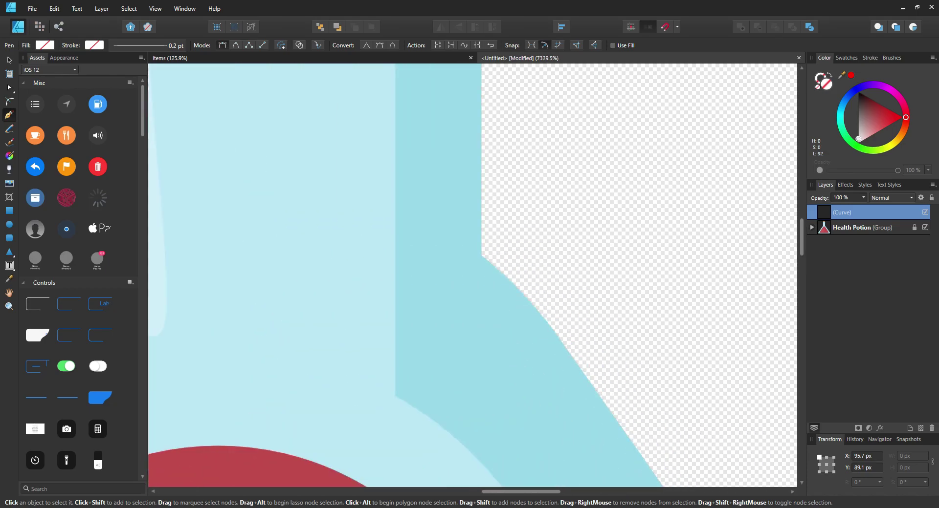
scroll(502, 313, "up", 3)
left_click(453, 171)
Add five nodes along the curve's right slanted segment, spaced between about X 62.1, Y 41.6 px and X 83.9, Y 72.5 px.
scroll(408, 190, "down", 6)
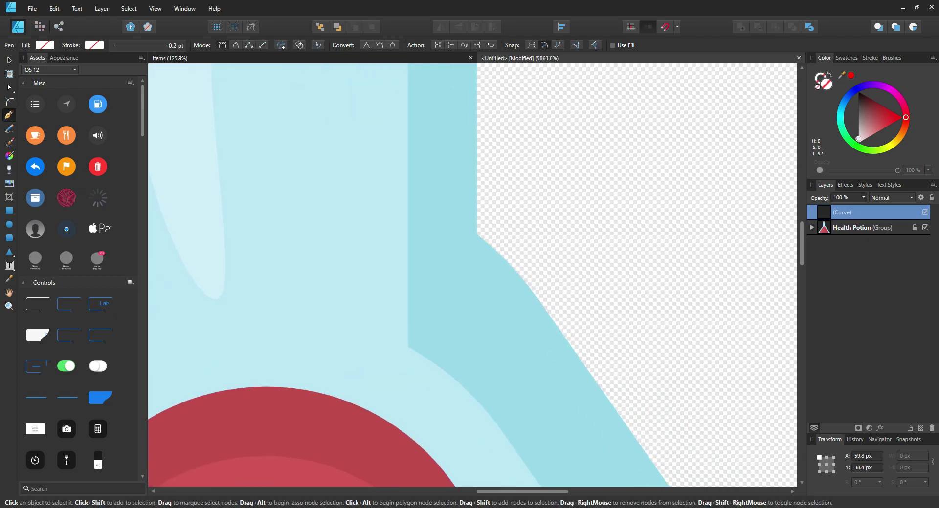
left_click_drag(513, 416, 387, 182)
scroll(472, 275, "up", 5)
scroll(473, 275, "left", 2)
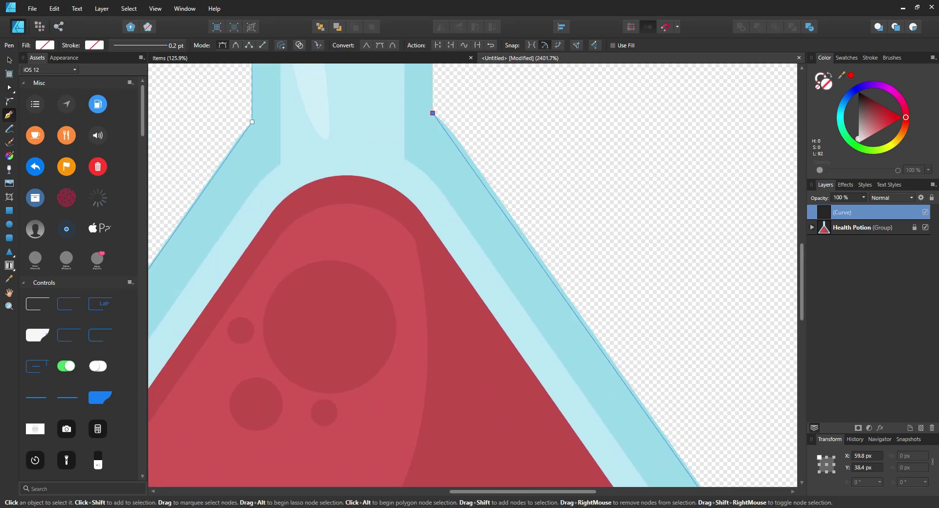
scroll(456, 157, "up", 3)
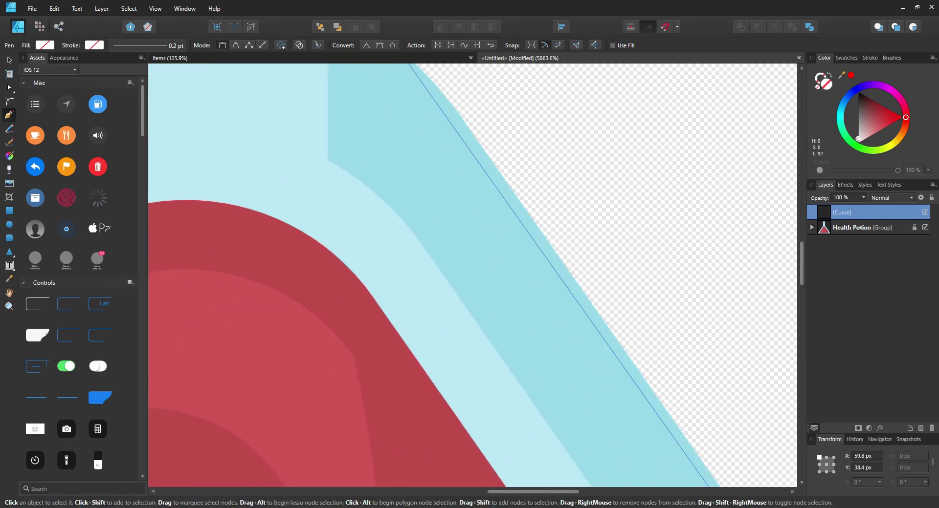
scroll(473, 276, "up", 3)
scroll(472, 275, "left", 2)
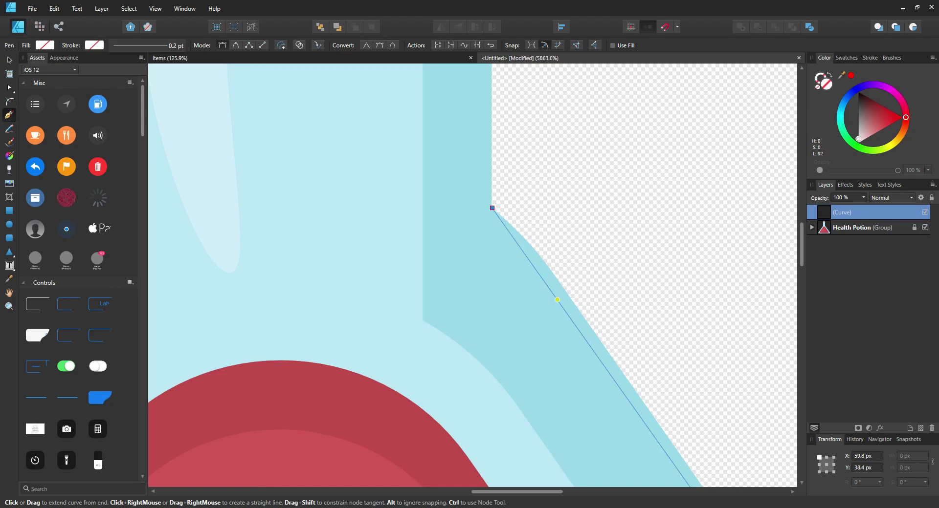
left_click(557, 299)
left_click_drag(653, 436, 511, 291)
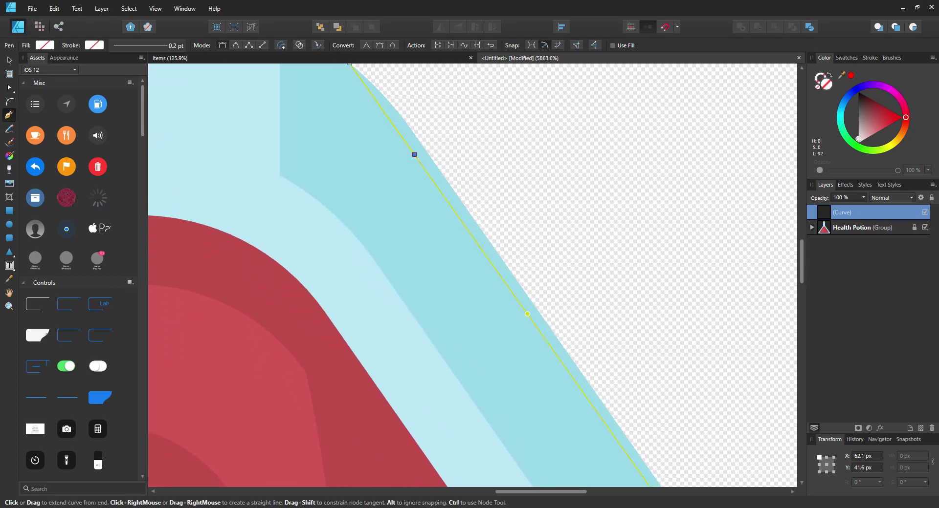
scroll(473, 276, "down", 2)
scroll(472, 276, "right", 1)
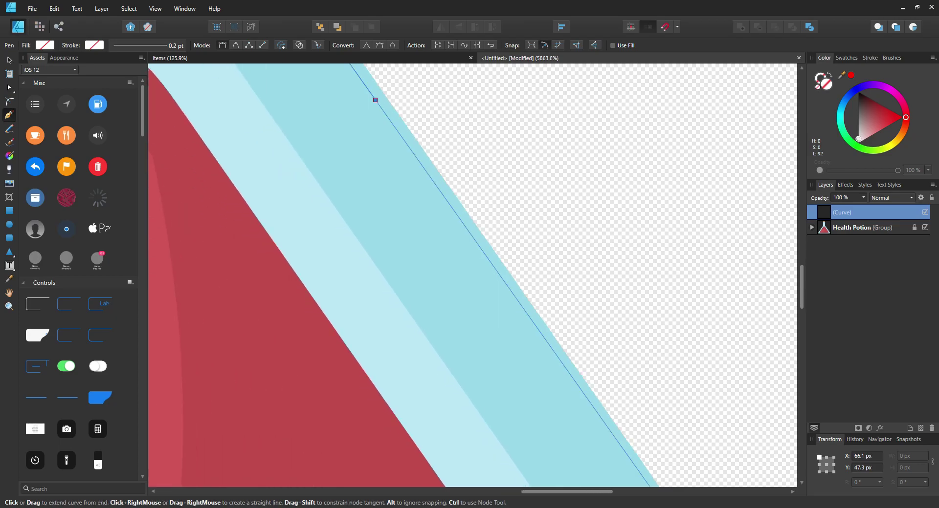
left_click(517, 299)
scroll(518, 299, "down", 7)
scroll(518, 300, "right", 4)
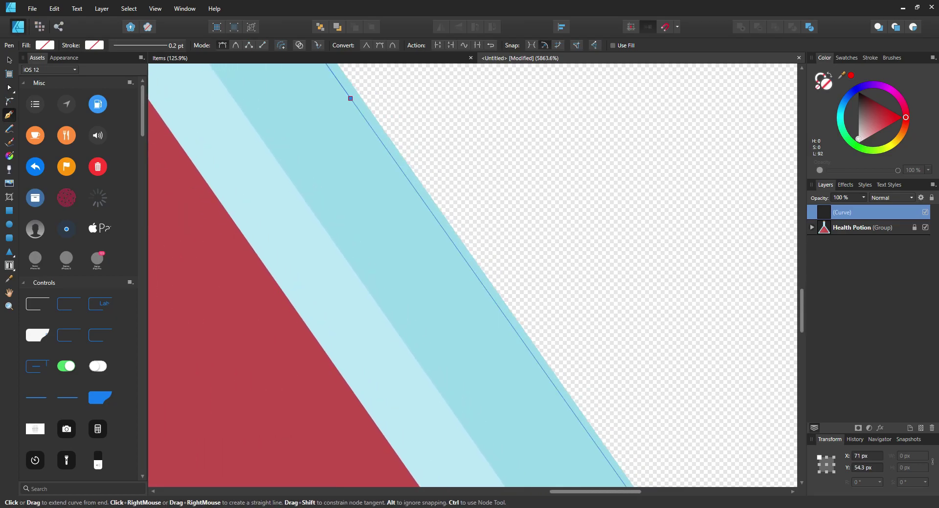
left_click(537, 361)
scroll(538, 357, "down", 9)
scroll(538, 357, "right", 4)
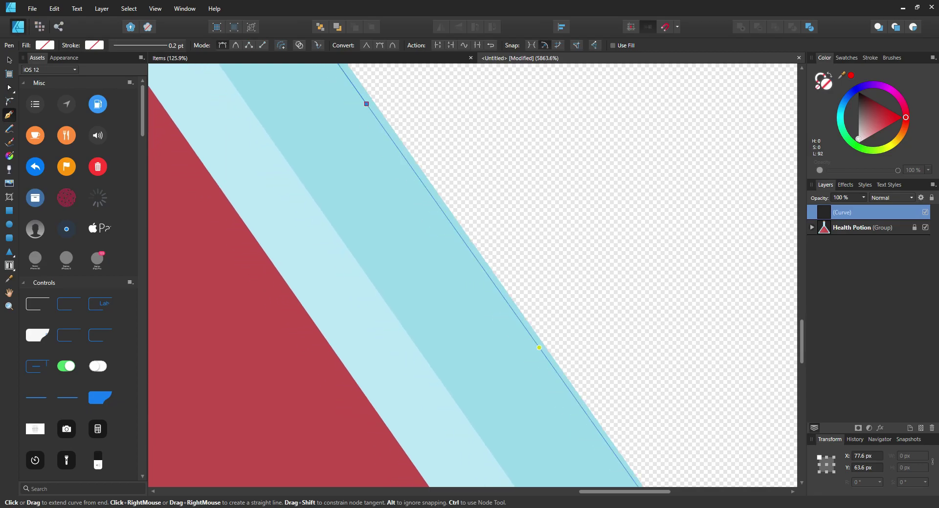
left_click(547, 358)
scroll(547, 359, "down", 9)
scroll(547, 358, "right", 4)
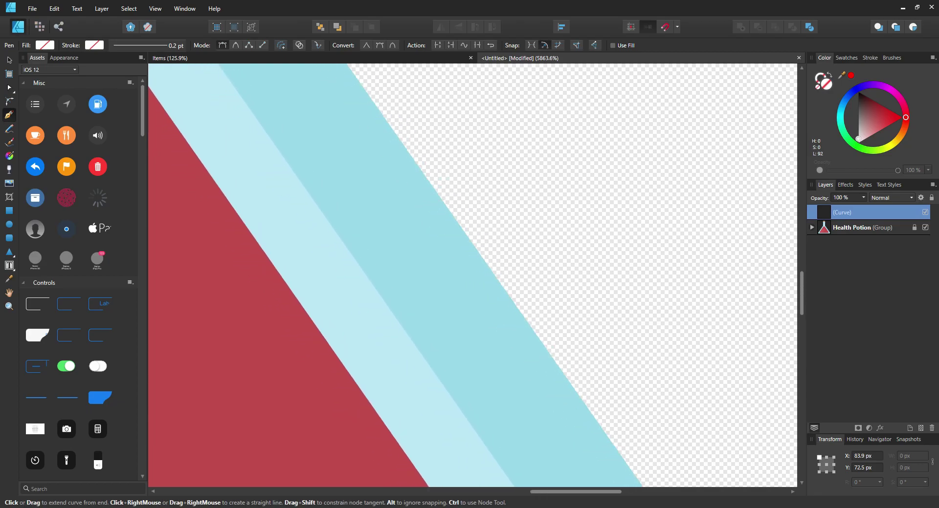
Continue from the curve's end node straight up the neck's right edge to the rim at about X 59.8, Y 13.7 px.
scroll(472, 275, "up", 18)
scroll(472, 275, "left", 9)
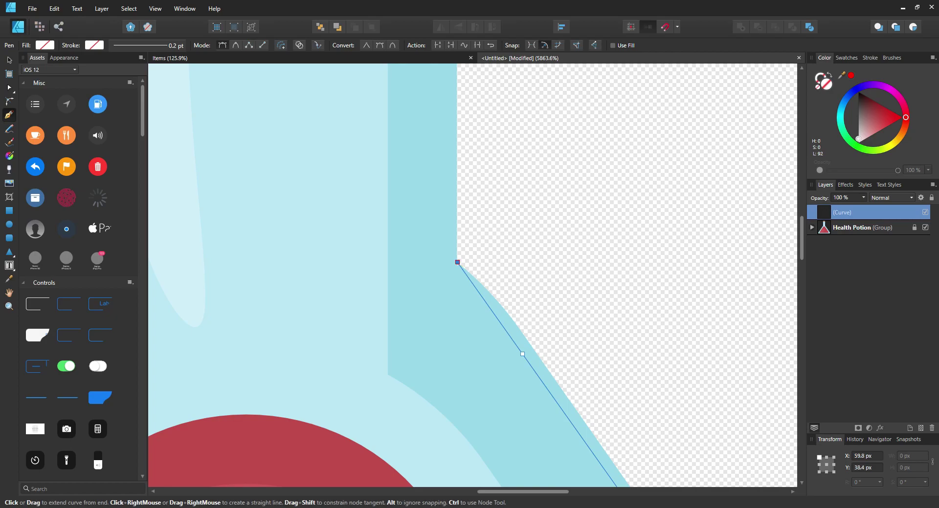
scroll(472, 275, "up", 10)
scroll(473, 275, "left", 3)
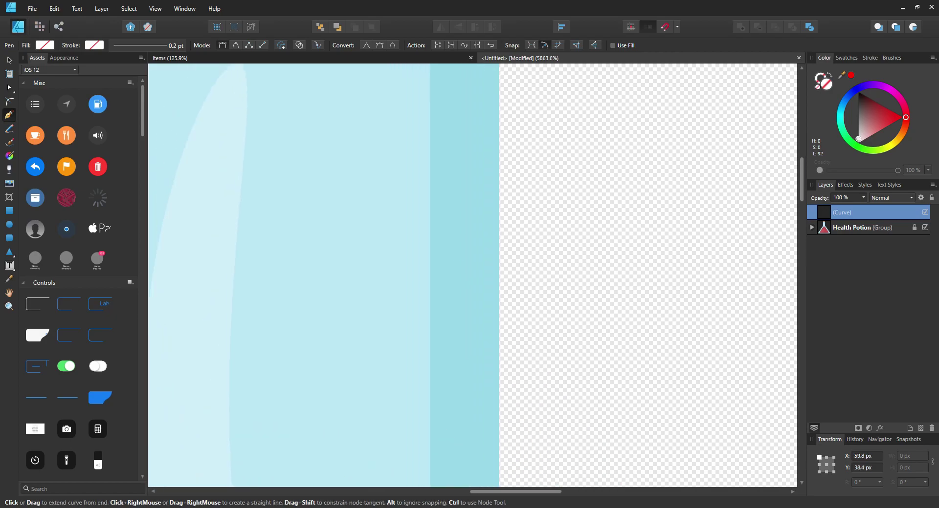
scroll(472, 275, "up", 5)
scroll(473, 275, "up", 8)
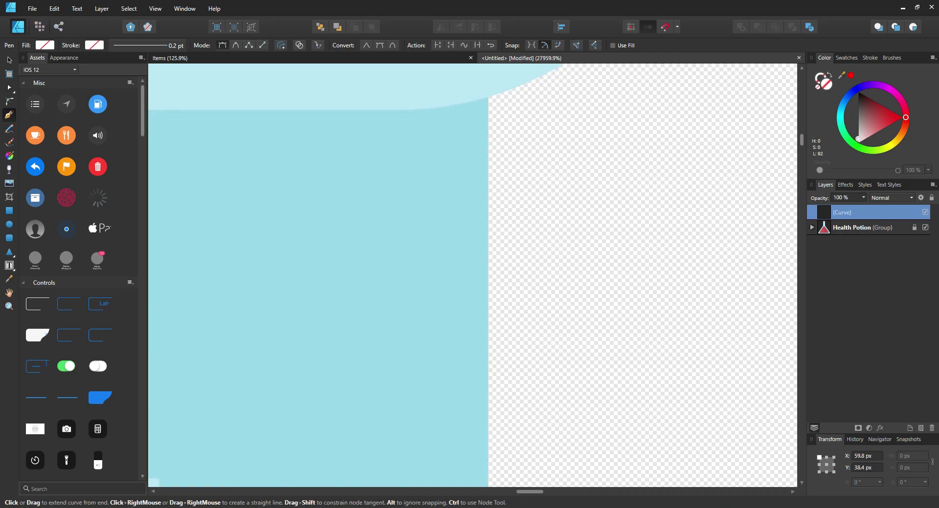
left_click(488, 96)
key("ctrl+z")
left_click(488, 95)
Close the bottle outline by joining the curve to its starting node under the rim at the neck's left edge.
left_click_drag(195, 273, 880, 279)
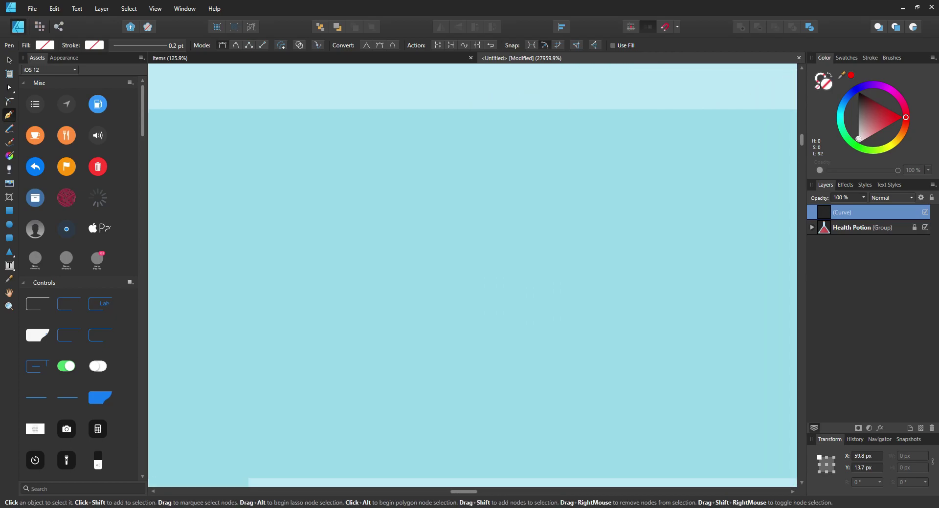
scroll(473, 275, "left", 3)
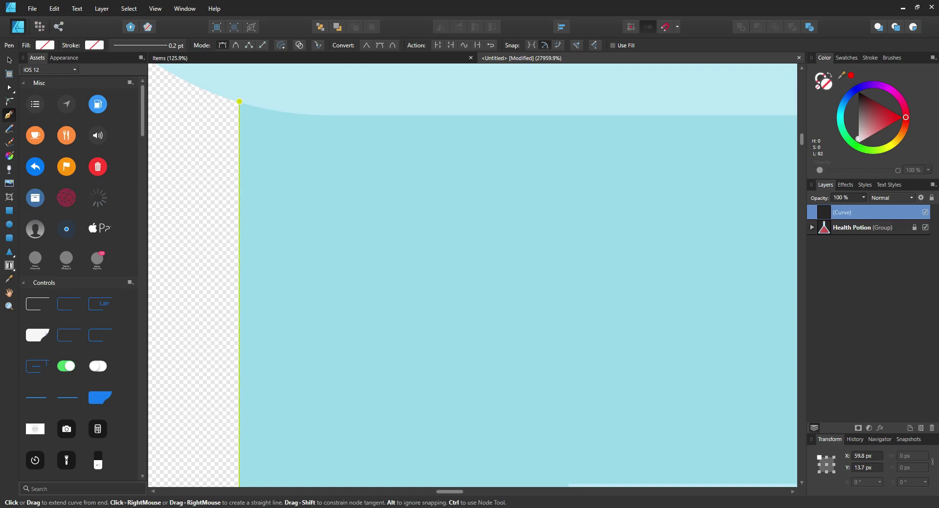
left_click(239, 101)
scroll(448, 183, "down", 10)
scroll(448, 184, "down", 1)
left_click_drag(580, 425, 488, 295)
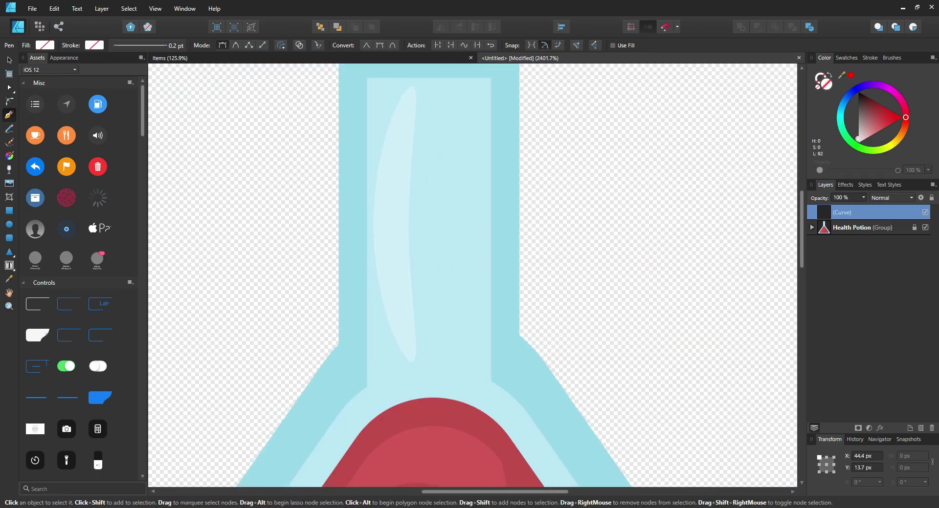
scroll(488, 295, "down", 3)
left_click_drag(489, 391, 519, 336)
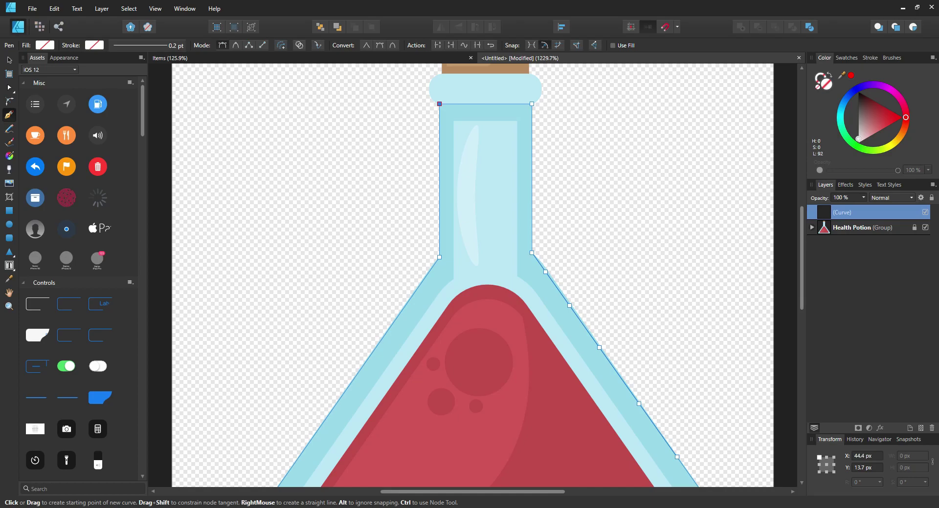
scroll(584, 132, "up", 4)
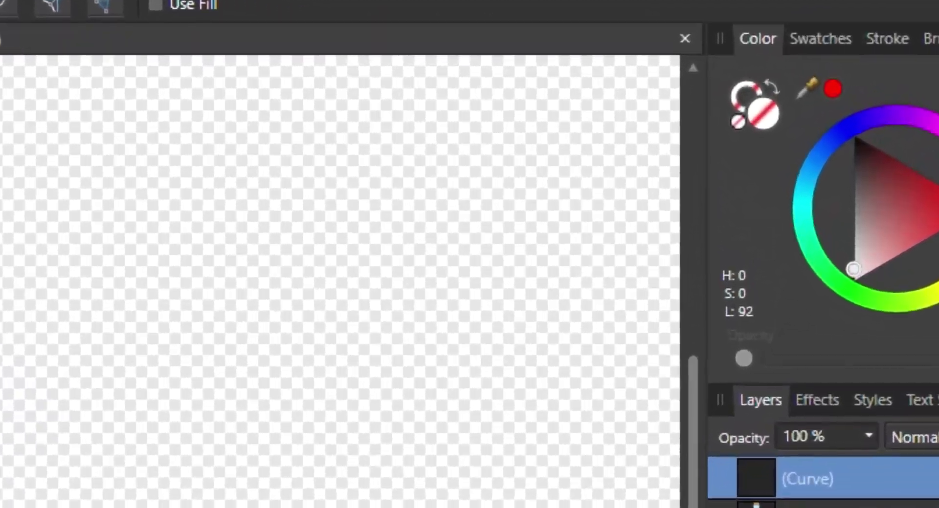
Fill the closed bottle outline with the medium light blue sampled from the artwork's outer glass.
left_click_drag(806, 89, 263, 76)
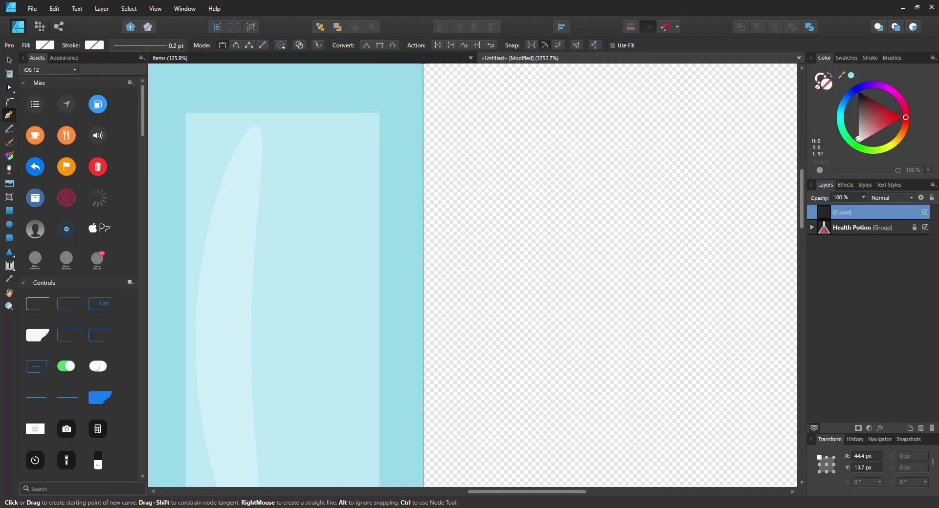
left_click(851, 75)
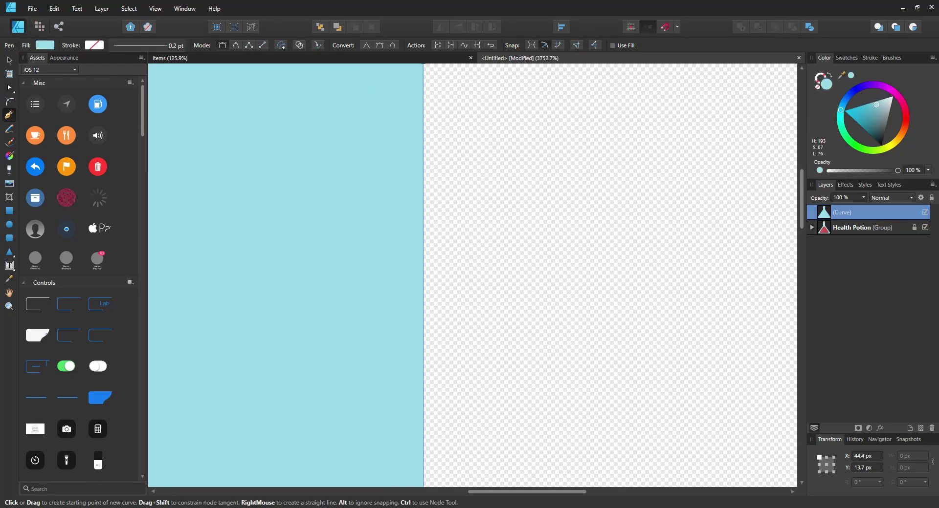
scroll(478, 142, "down", 8)
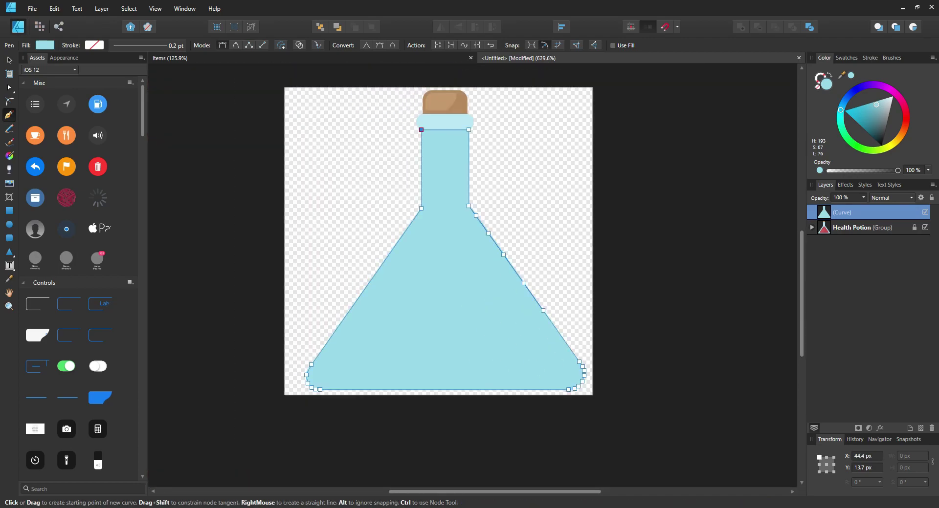
Examine how the filled outline matches the artwork at the flask's lower right corner and along its right slanted edge.
left_click(862, 228)
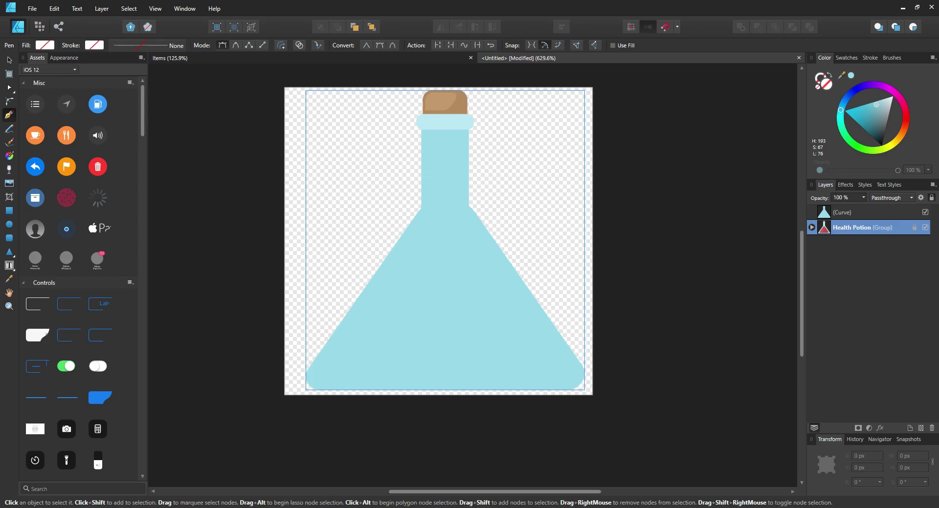
scroll(550, 352, "up", 6)
left_click_drag(582, 349, 573, 272)
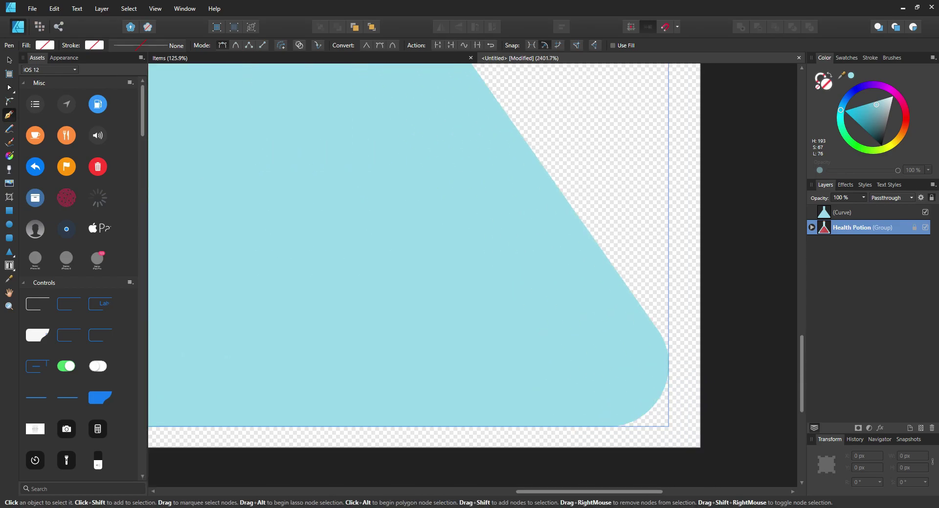
scroll(573, 271, "up", 3)
left_click_drag(695, 400, 567, 242)
scroll(567, 242, "up", 2)
scroll(586, 205, "up", 3)
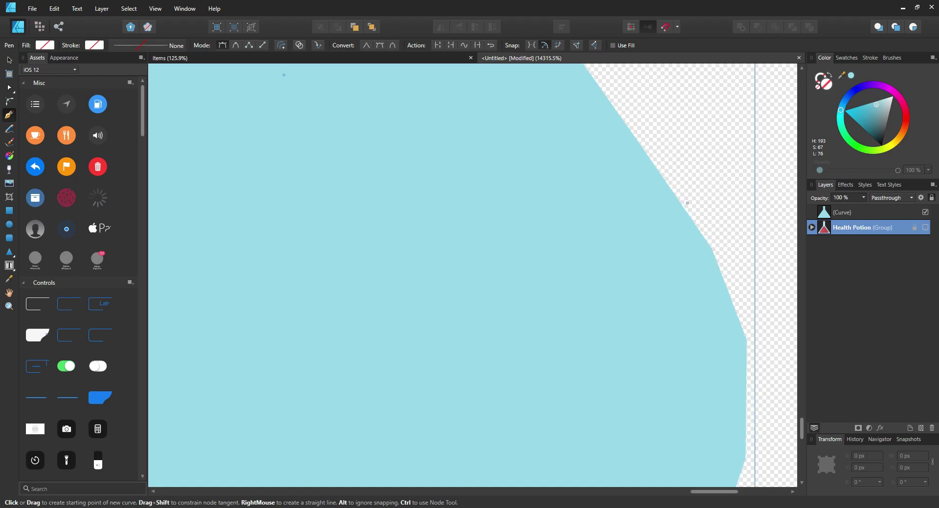
scroll(489, 273, "down", 6)
scroll(472, 274, "down", 2)
scroll(472, 274, "up", 3)
left_click_drag(489, 220, 463, 199)
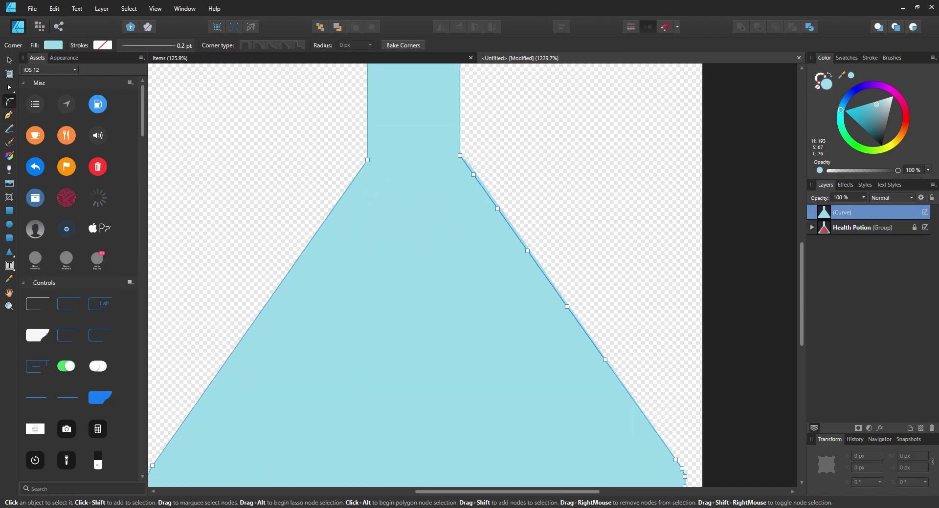
Move the filled outline curve beneath the Health Potion group in the layer order.
left_click(9, 60)
left_click_drag(845, 212, 845, 248)
left_click(812, 213)
left_click(812, 227)
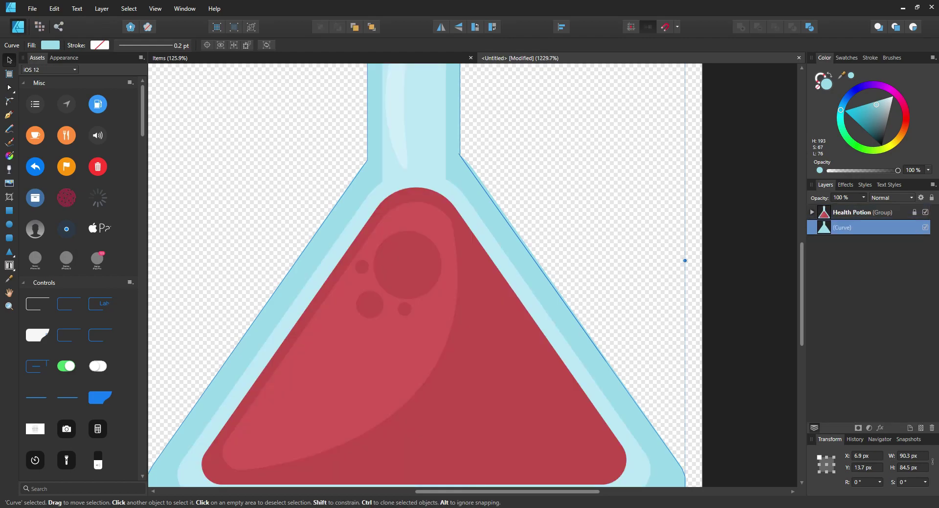
Start a new Pen curve at the inner glass panel's upper right neck corner, at about X 57.4, Y 16.5 px.
left_click_drag(430, 230, 443, 321)
scroll(426, 178, "up", 3)
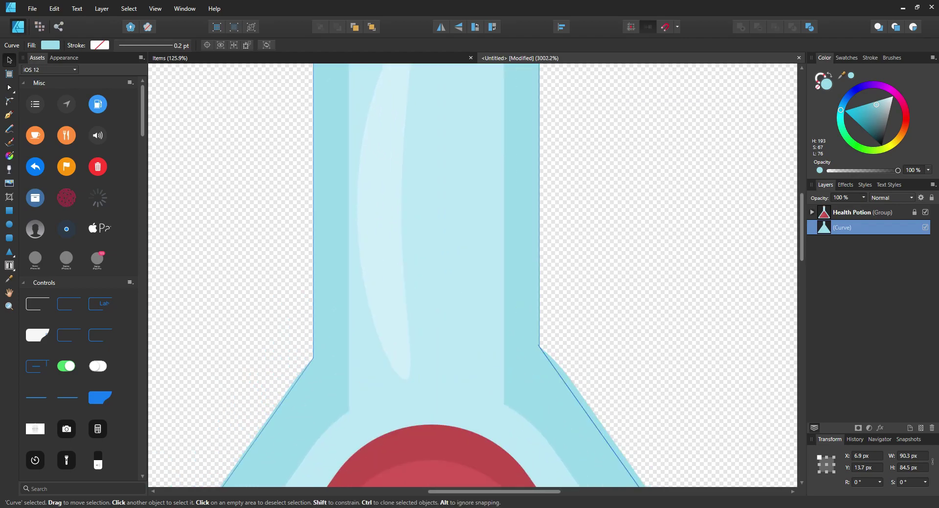
scroll(473, 275, "up", 3)
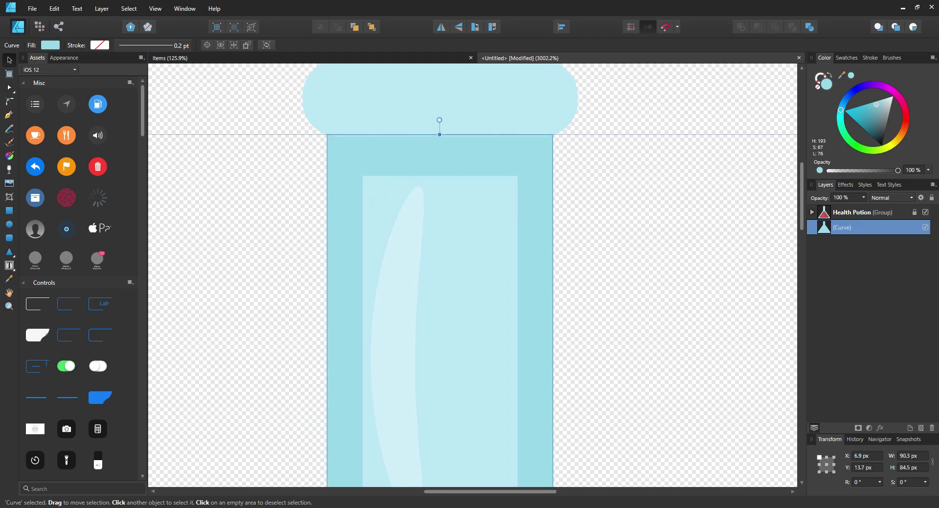
key("p")
scroll(364, 179, "up", 8)
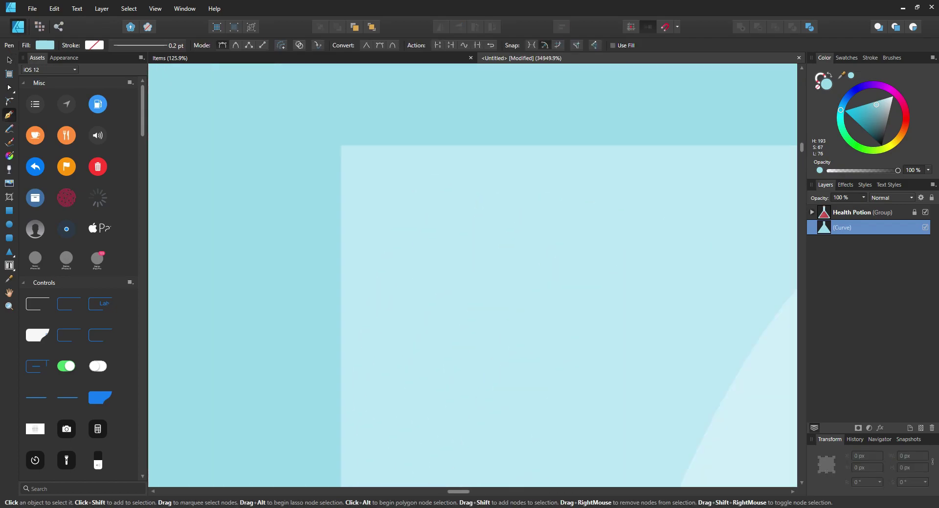
scroll(365, 179, "up", 10)
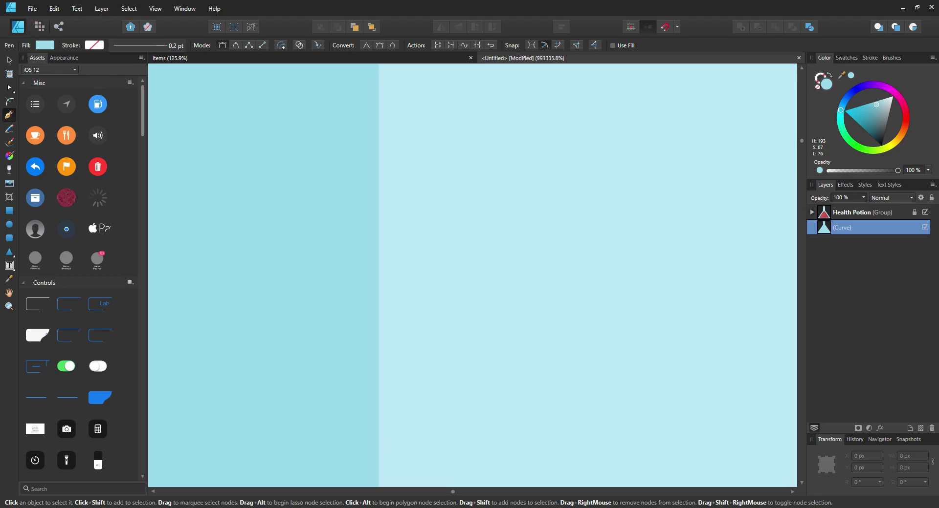
left_click_drag(364, 179, 401, 297)
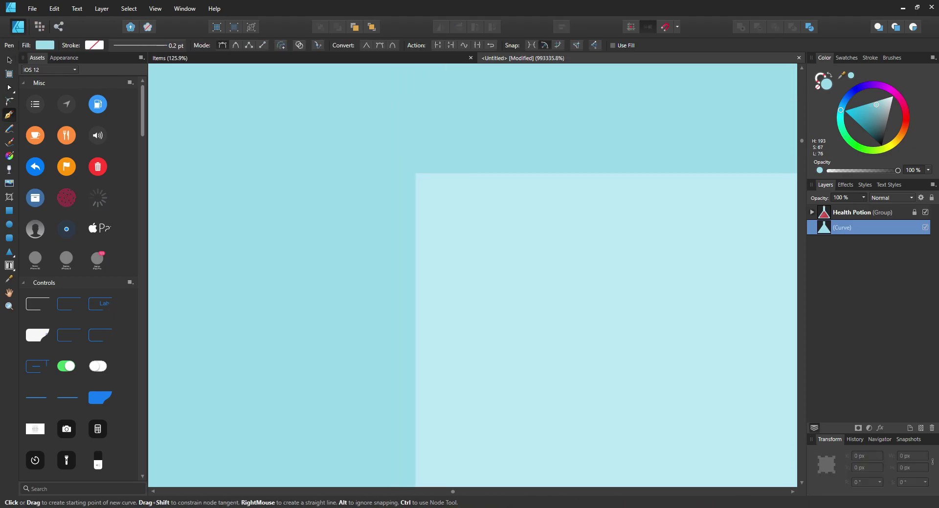
scroll(364, 179, "down", 4)
scroll(364, 179, "up", 6)
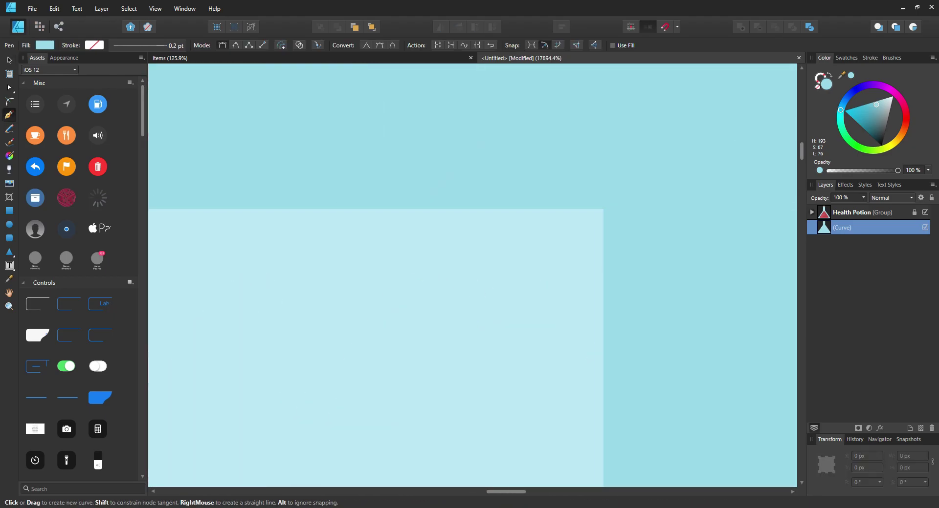
left_click(556, 216)
scroll(556, 216, "down", 20)
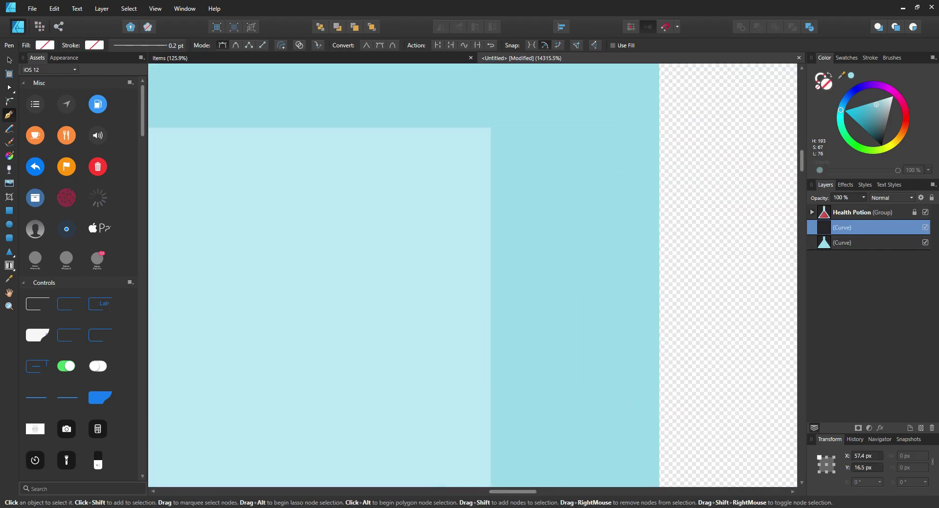
Extend the inner curve down the neck panel's right edge to the corner at about X 57.4, Y 42.4 px.
left_click_drag(499, 430, 511, 225)
scroll(511, 225, "up", 4)
scroll(489, 189, "up", 12)
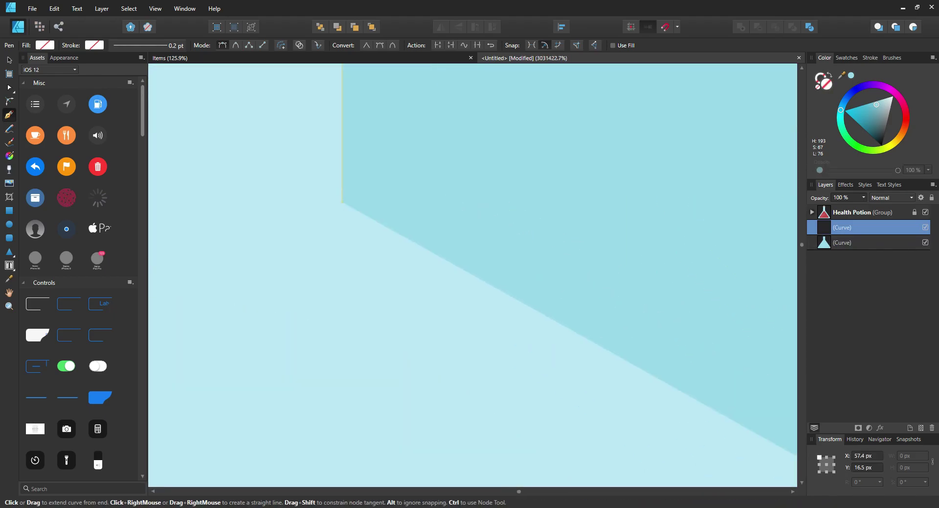
scroll(273, 172, "up", 3)
left_click(713, 346)
Extend the inner curve down the panel's right slanted edge into the lower right corner at about X 91.2, Y 89.2 px.
scroll(712, 346, "down", 15)
scroll(684, 352, "up", 6)
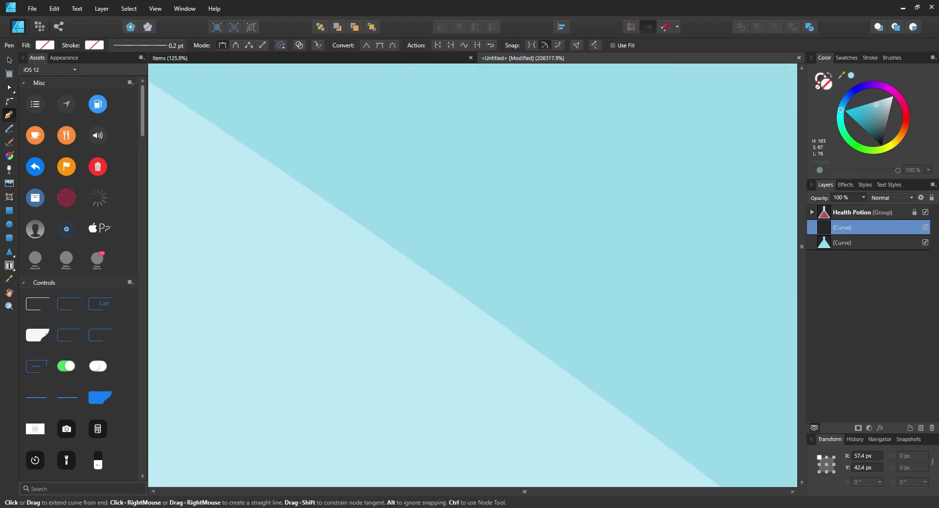
scroll(473, 275, "down", 10)
scroll(470, 195, "up", 8)
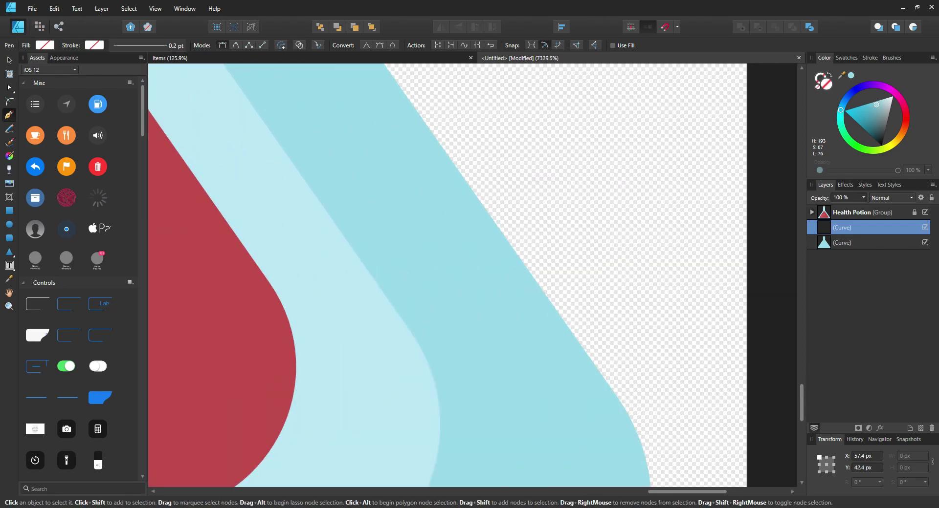
scroll(459, 262, "down", 9)
scroll(455, 303, "up", 5)
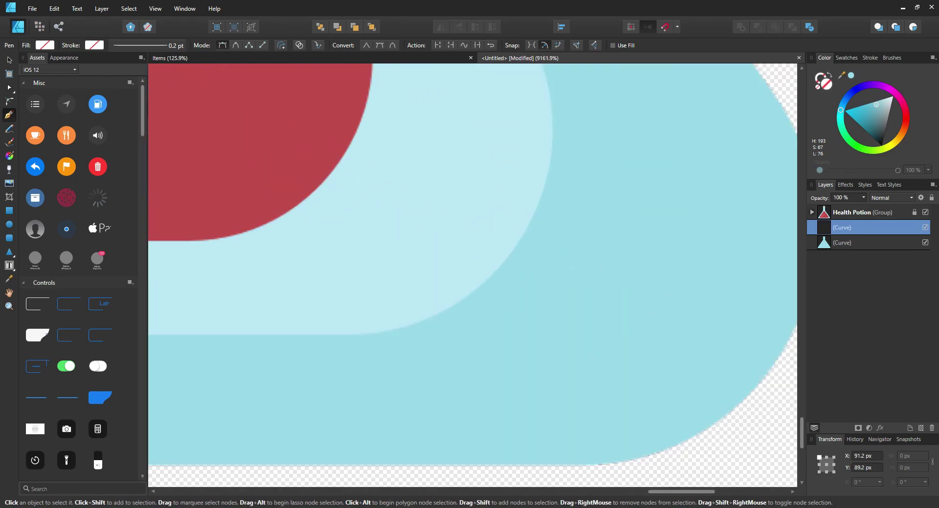
Trace the inner panel's rounded lower right corner with closely spaced nodes, ending on the bottom edge at about X 84.5, Y 95.3 px.
key("ctrl+z")
left_click(500, 334)
left_click(493, 357)
left_click(480, 382)
left_click(463, 408)
key("ctrl+z")
left_click(462, 414)
left_click_drag(463, 414, 577, 183)
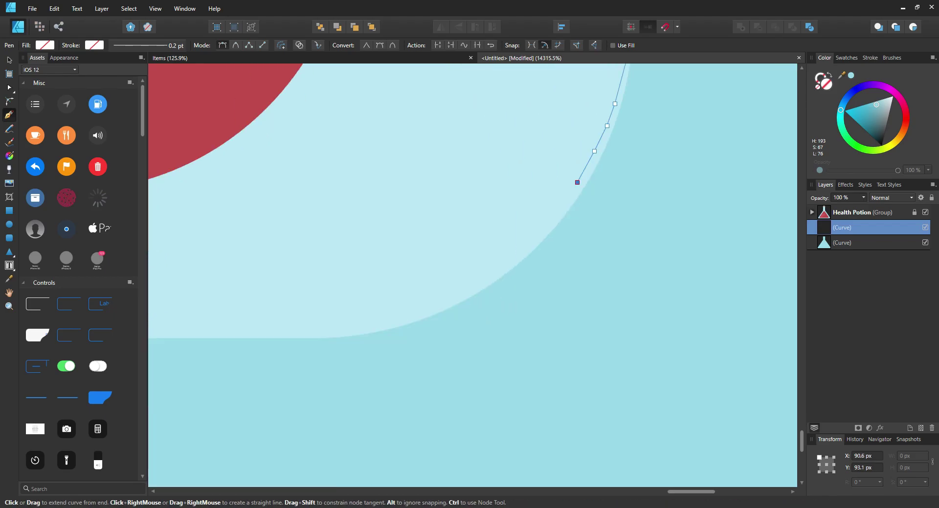
left_click(227, 331)
scroll(228, 331, "left", 7)
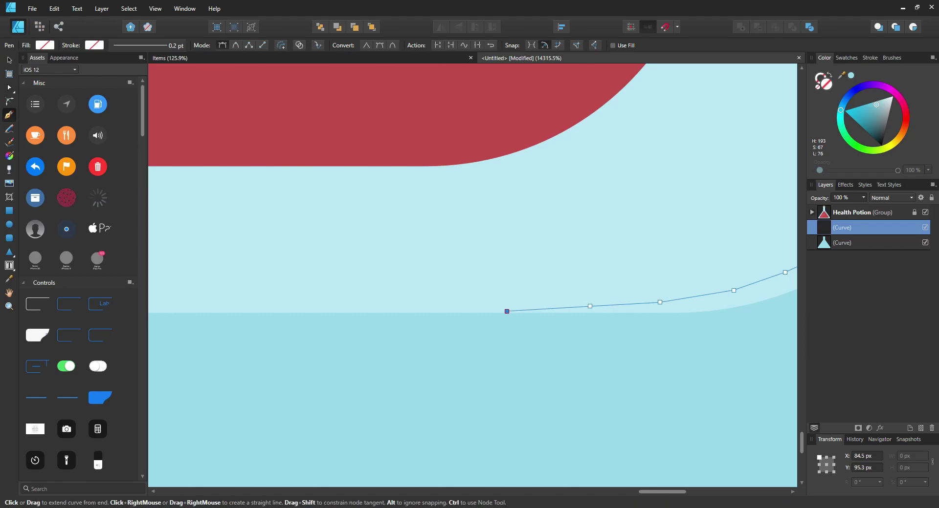
Extend the inner curve along the panel's bottom edge and into its rounded lower left corner.
left_click_drag(244, 248, 734, 231)
scroll(472, 232, "down", 1)
left_click_drag(245, 232, 659, 268)
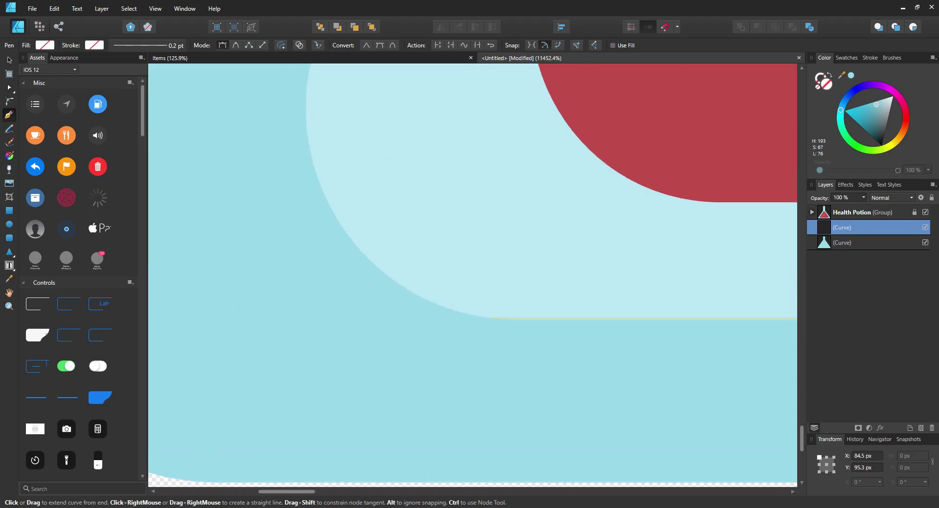
left_click_drag(499, 319, 417, 293)
left_click_drag(361, 247, 330, 189)
Finish tracing the inner panel's lower left corner up onto the left slanted edge at about X 14.9, Y 87.3 px.
scroll(329, 189, "up", 3)
scroll(328, 293, "up", 1)
left_click(328, 308)
left_click(339, 276)
key("ctrl+z")
left_click_drag(428, 130, 317, 315)
left_click(318, 315)
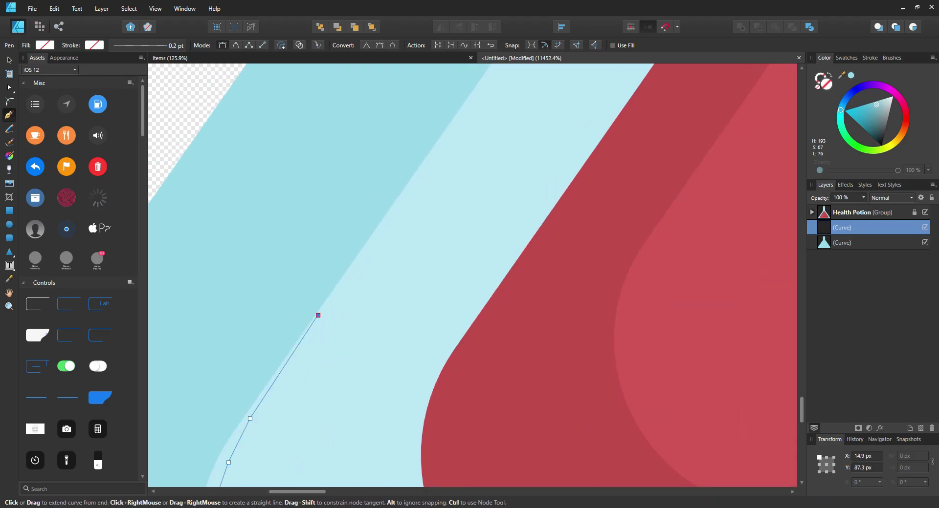
Extend the inner curve up the left slanted edge to the inner neck corner at about X 46.8, Y 42.8 px.
scroll(293, 420, "down", 8)
scroll(422, 241, "up", 7)
left_click(472, 170)
scroll(475, 175, "up", 8)
key("ctrl+z")
scroll(369, 114, "up", 8)
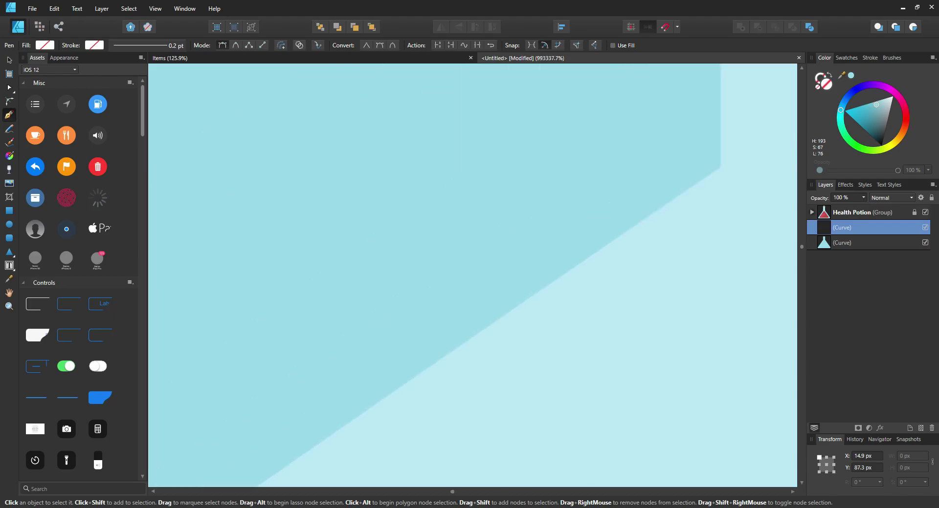
Close the inner curve through the neck panel's upper left corner and fill it with pale blue sampled from the inner glass.
scroll(395, 115, "down", 15)
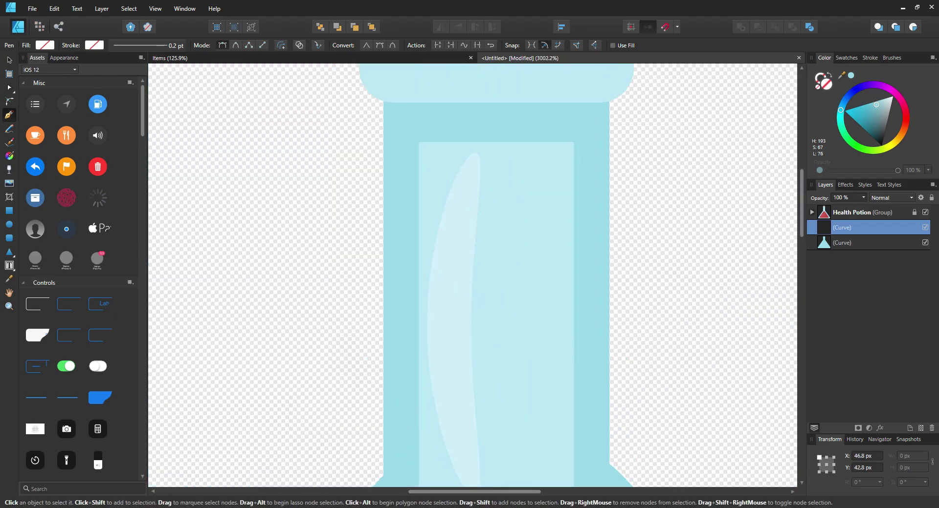
left_click(418, 142)
scroll(638, 191, "down", 3)
scroll(639, 191, "up", 1)
scroll(638, 190, "up", 4)
left_click_drag(841, 75, 492, 211)
Move both bottle curves above the Health Potion group, deselect them and examine the traced shapes.
left_click(842, 243, "shift")
left_click_drag(842, 243, 842, 206)
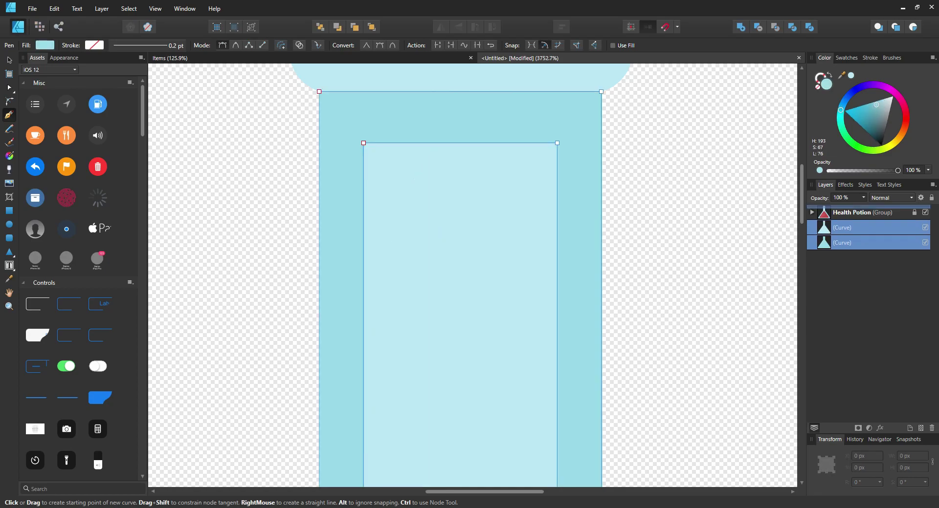
left_click(664, 235)
key("ctrl+z")
left_click(646, 232, "ctrl")
scroll(640, 231, "down", 4)
scroll(638, 234, "down", 6)
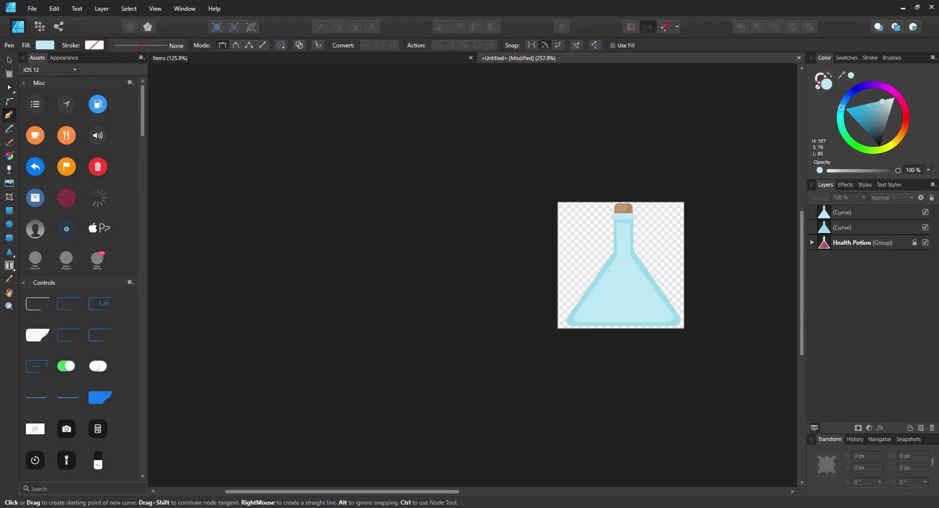
scroll(621, 264, "down", 2)
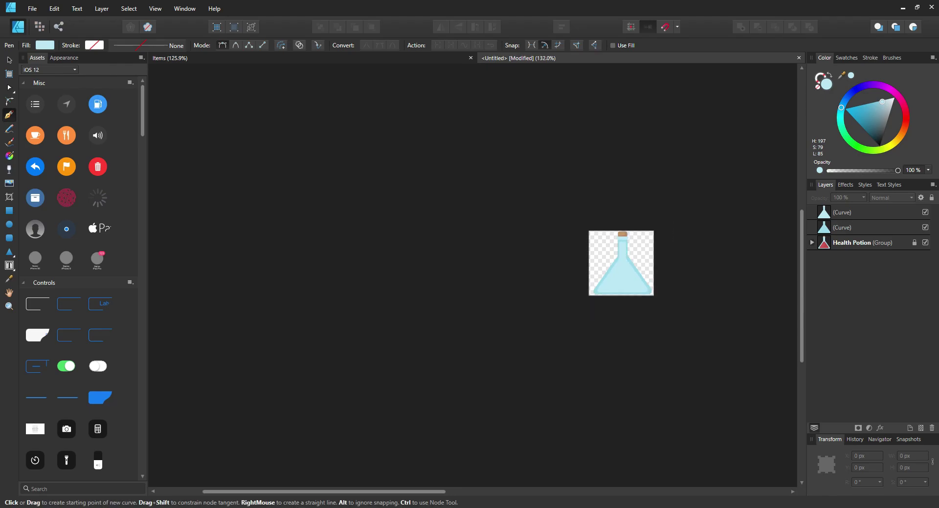
scroll(624, 244, "up", 8)
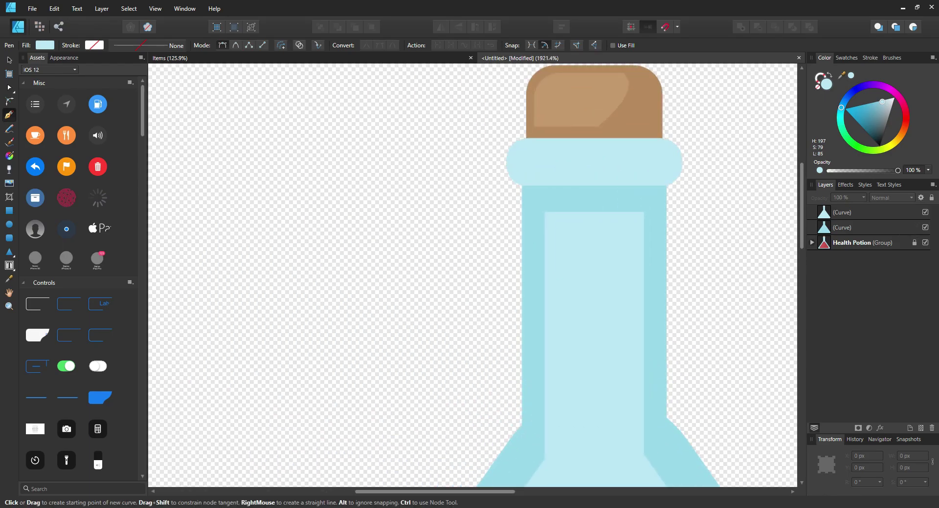
Place both bottle curves beneath the Health Potion group and clear the selection.
left_click(842, 213)
left_click(841, 228, "shift")
key("ctrl+[")
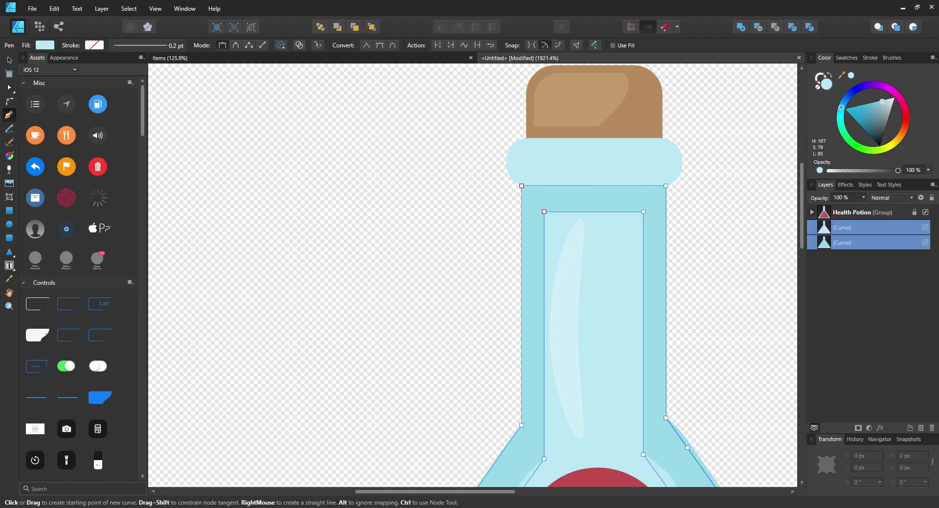
left_click_drag(587, 392, 470, 114)
scroll(496, 78, "down", 5)
scroll(472, 273, "up", 3)
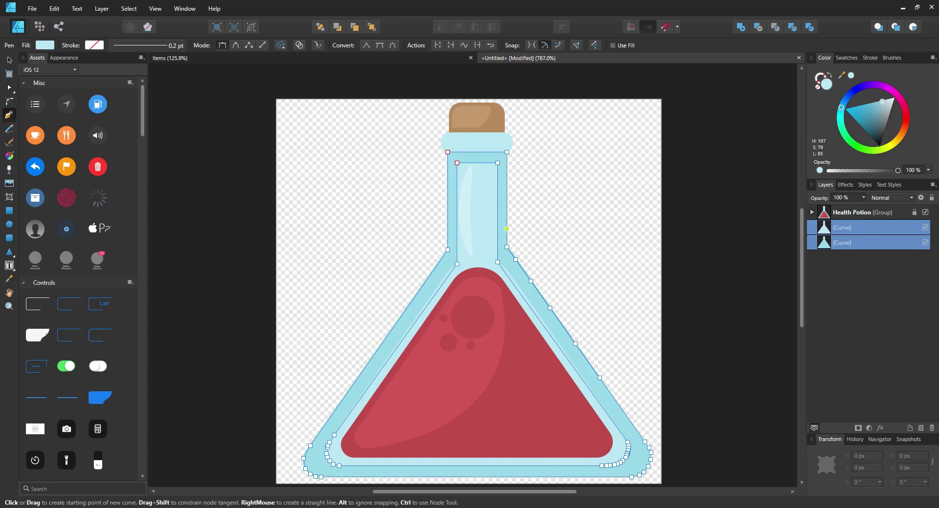
key("Escape")
key("Escape")
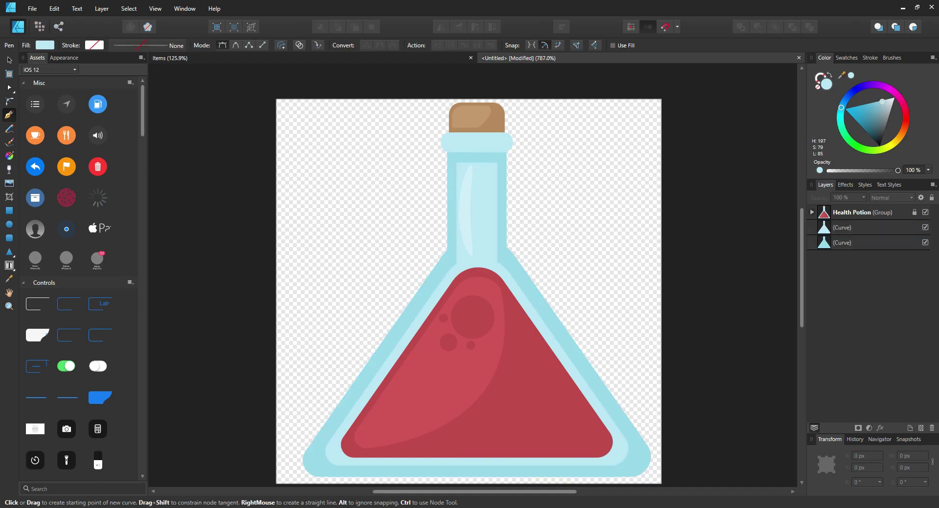
Start a Pen curve at the liquid's topmost edge, about X 52.3, Y 43.8 px, and trace its dome down to about X 48.4, Y 44.8 px.
scroll(468, 272, "up", 15)
left_click_drag(429, 282, 621, 272)
left_click(621, 272)
left_click(491, 284)
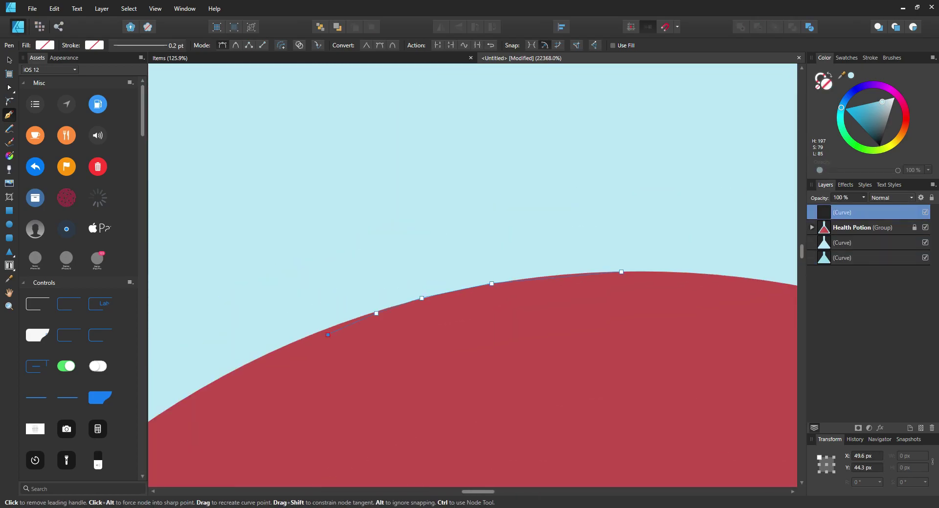
scroll(279, 346, "up", 6)
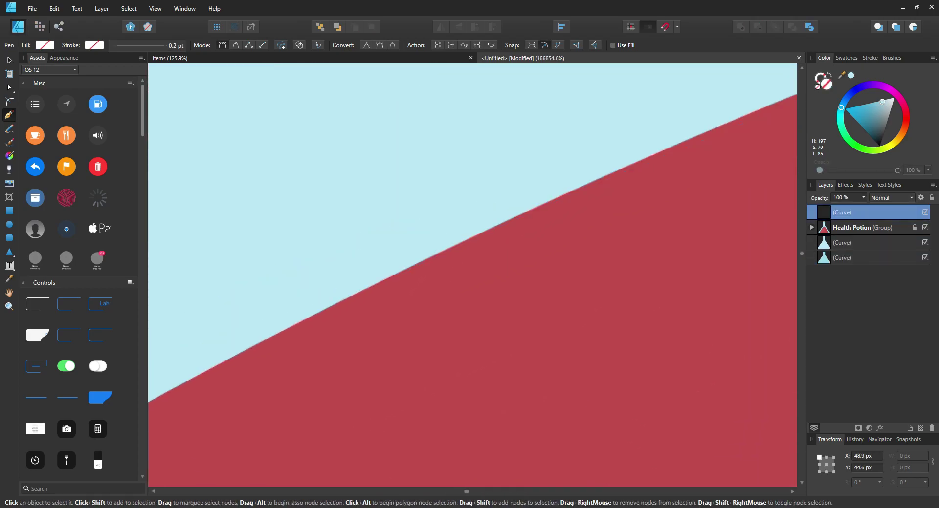
scroll(287, 369, "up", 4)
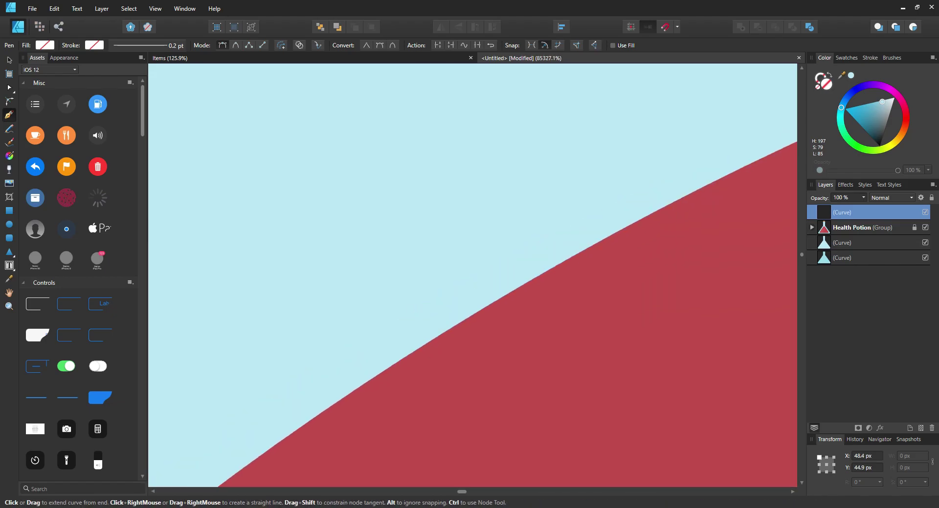
scroll(361, 370, "up", 5)
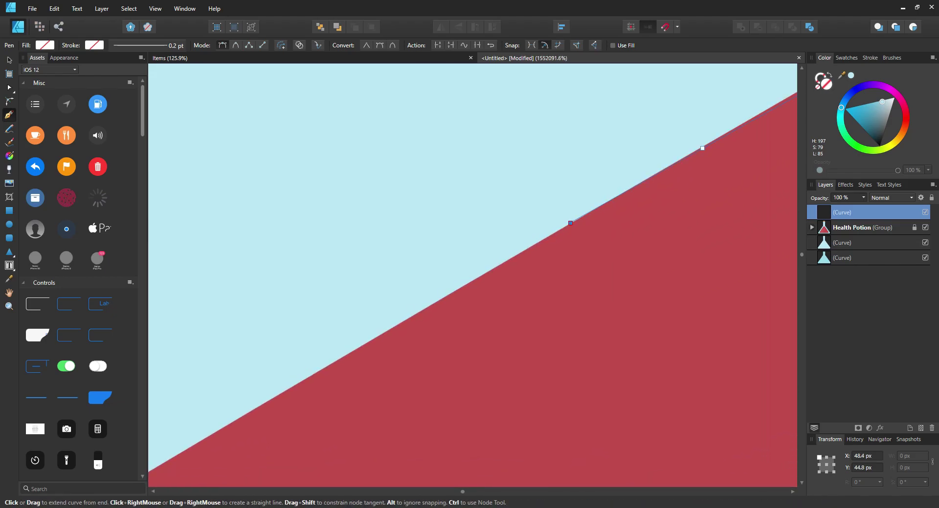
Continue the liquid curve along the dome's left side to about X 48.3, Y 44.9 px with closely spaced nodes.
key("Delete")
left_click(430, 333)
left_click(398, 352)
scroll(386, 361, "up", 2)
left_click(537, 262)
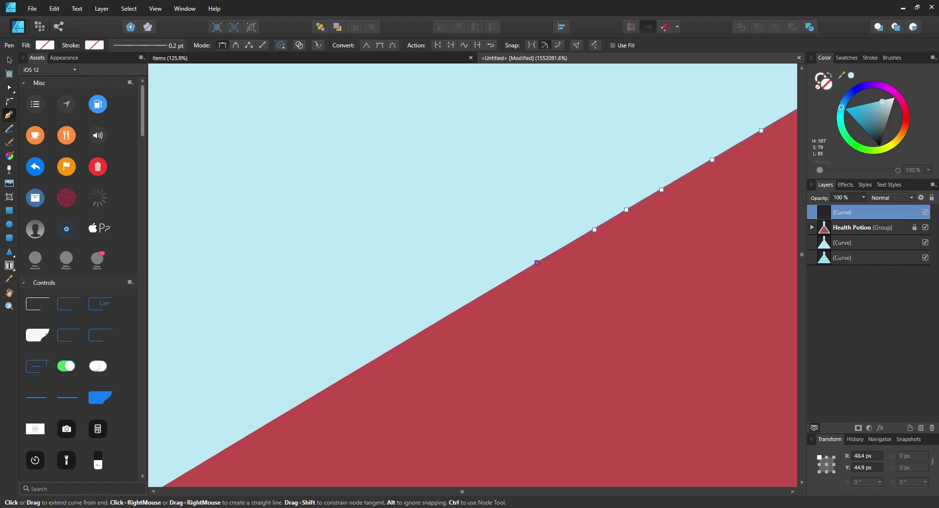
left_click(467, 305)
left_click(424, 332)
left_click(390, 352)
scroll(381, 360, "up", 3)
scroll(381, 360, "up", 1)
left_click(510, 264)
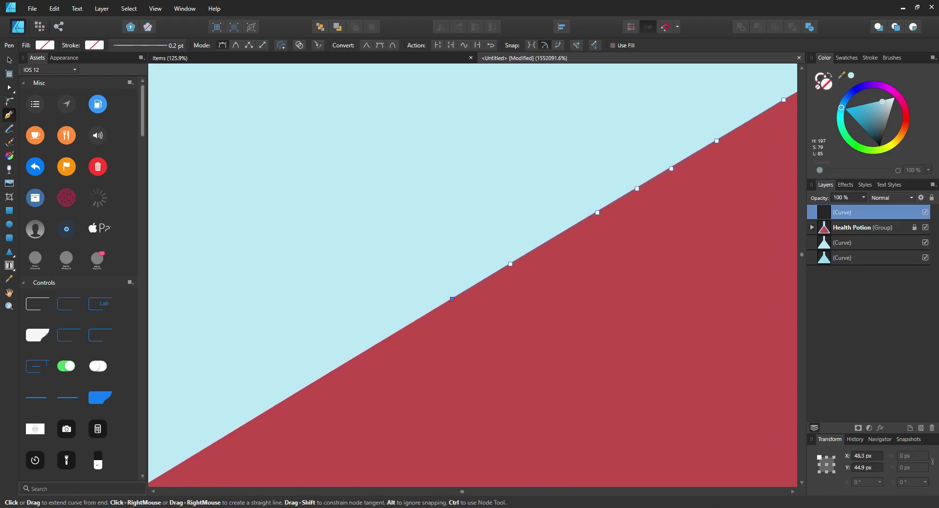
Undo the misplaced nodes and retrace the dome's left edge to about X 48.2, Y 45 px.
key("ctrl+z")
key("ctrl+z")
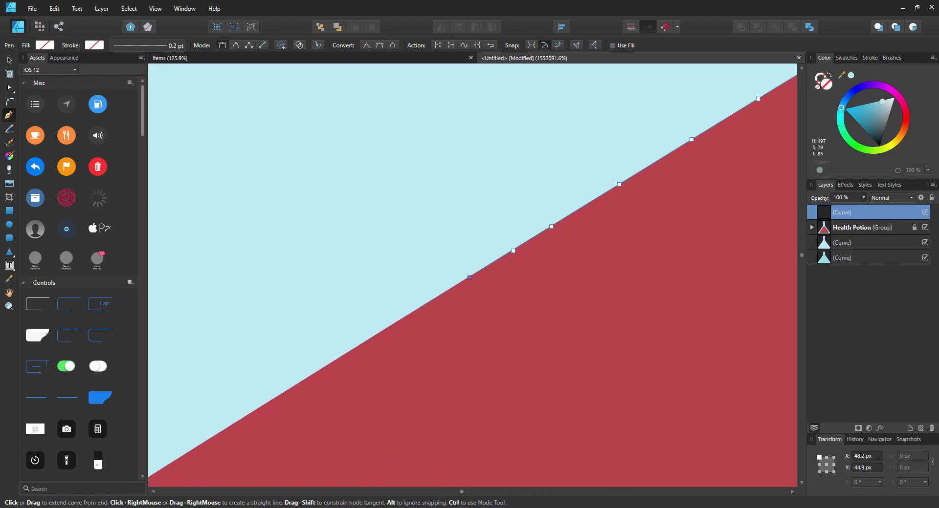
key("ctrl+z")
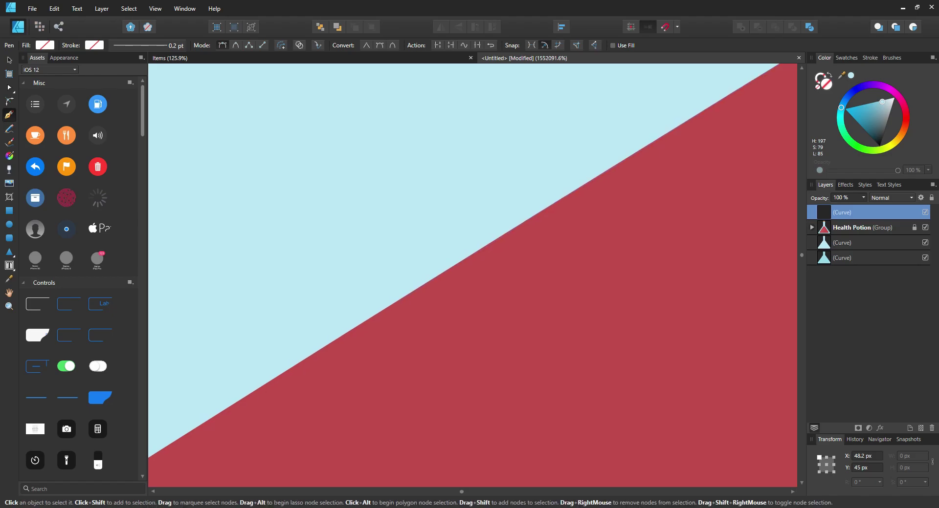
key("ctrl+z")
left_click(380, 308)
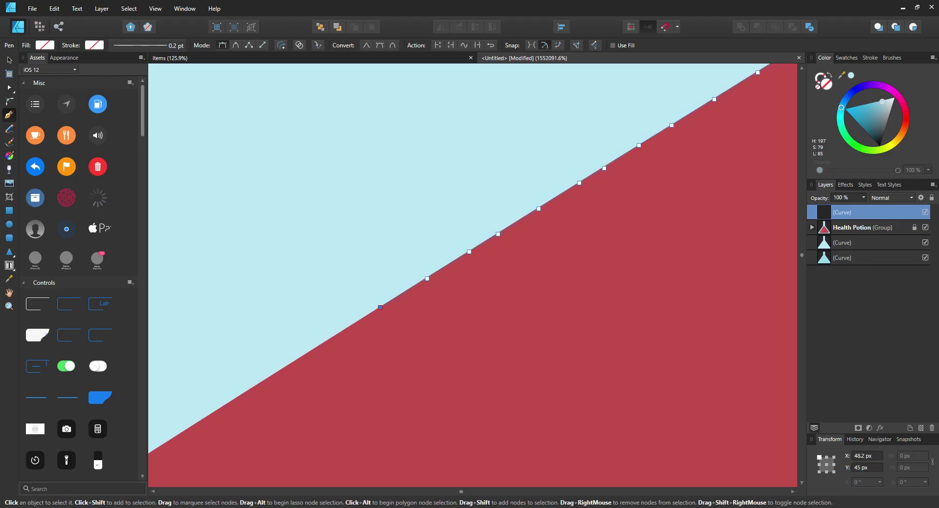
key("ctrl+z")
scroll(474, 212, "down", 3)
scroll(440, 235, "up", 3)
left_click(578, 168)
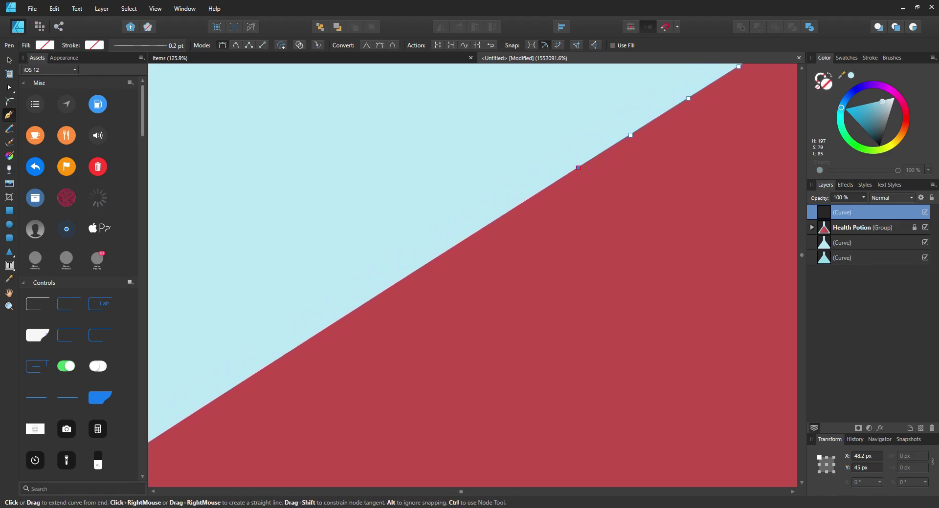
key("ctrl+z")
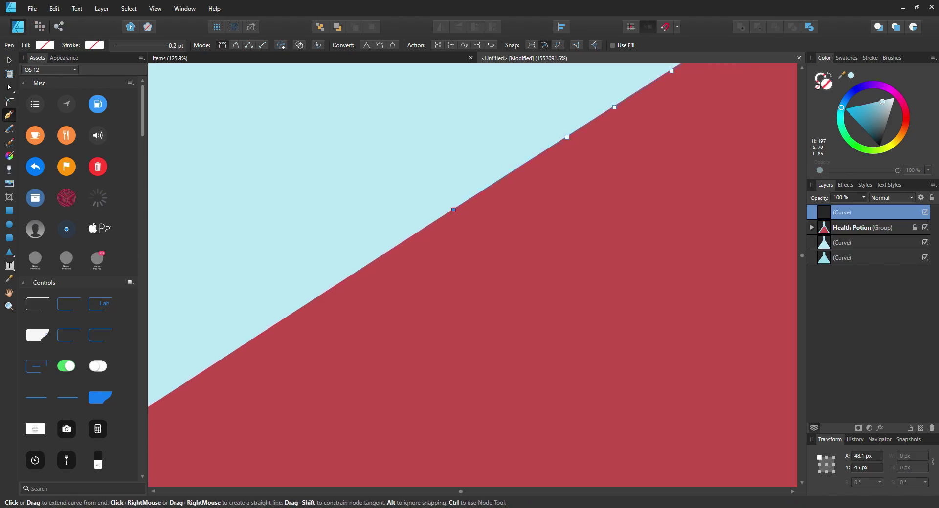
Extend the liquid curve down the dome's left edge to about X 48, Y 45.1 px, undoing nodes that miss the edge.
left_click(355, 275)
left_click(266, 331)
key("ctrl+z")
key("ctrl+z")
scroll(460, 210, "down", 3)
scroll(459, 211, "up", 3)
left_click(579, 127)
left_click(463, 203)
left_click(402, 244)
key("ctrl+z")
left_click(396, 248)
left_click(330, 291)
scroll(459, 210, "down", 3)
scroll(459, 210, "up", 3)
left_click(583, 92)
left_click(448, 179)
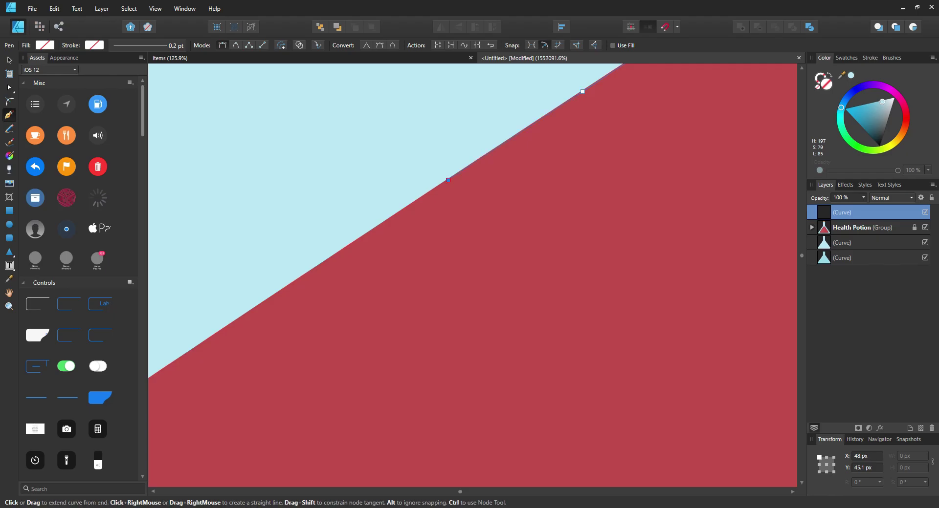
key("ctrl+z")
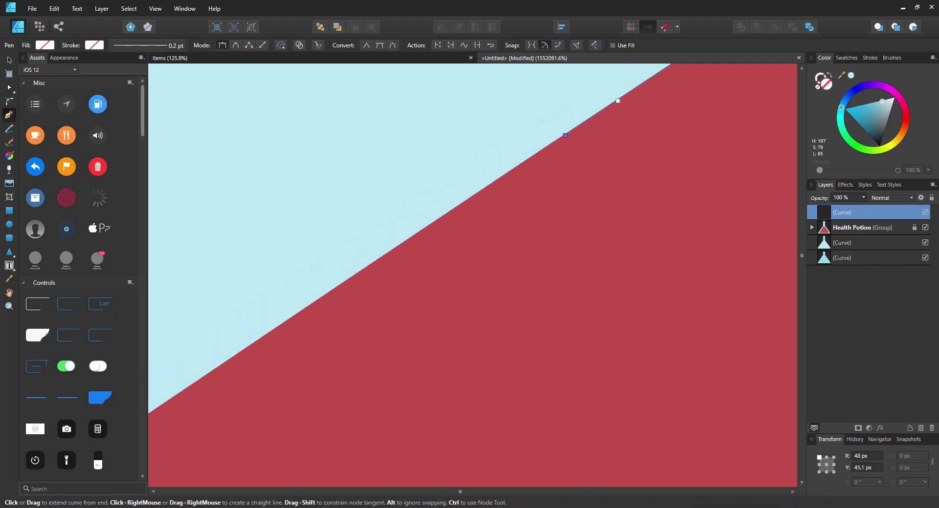
Add closely spaced nodes along the dome's left edge to about X 47.9, Y 45.2 px, undoing the stray ones.
left_click_drag(379, 259, 608, 92)
left_click(561, 123)
left_click(497, 168)
left_click(429, 214)
left_click(384, 243)
left_click_drag(383, 243, 653, 86)
left_click(593, 127)
left_click(499, 192)
left_click(445, 229)
left_click(394, 263)
left_click_drag(394, 263, 552, 153)
left_click(492, 194)
key("ctrl+z")
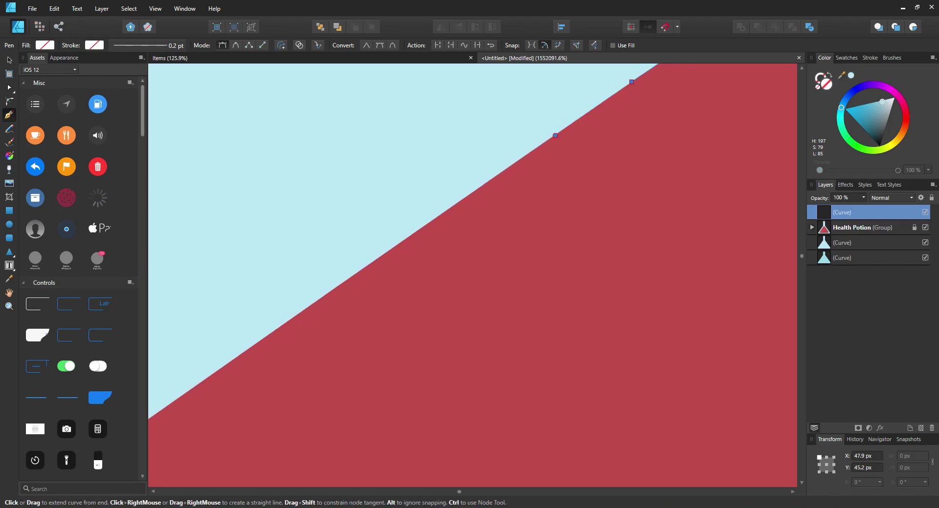
key("ctrl+z")
Trace the dome's left edge onward with more nodes to about X 47.8, Y 45.2 px.
left_click(305, 310)
left_click(264, 337)
left_click_drag(264, 337, 544, 150)
left_click(493, 186)
left_click(381, 264)
left_click(320, 309)
left_click_drag(320, 310, 438, 220)
scroll(438, 227, "down", 4)
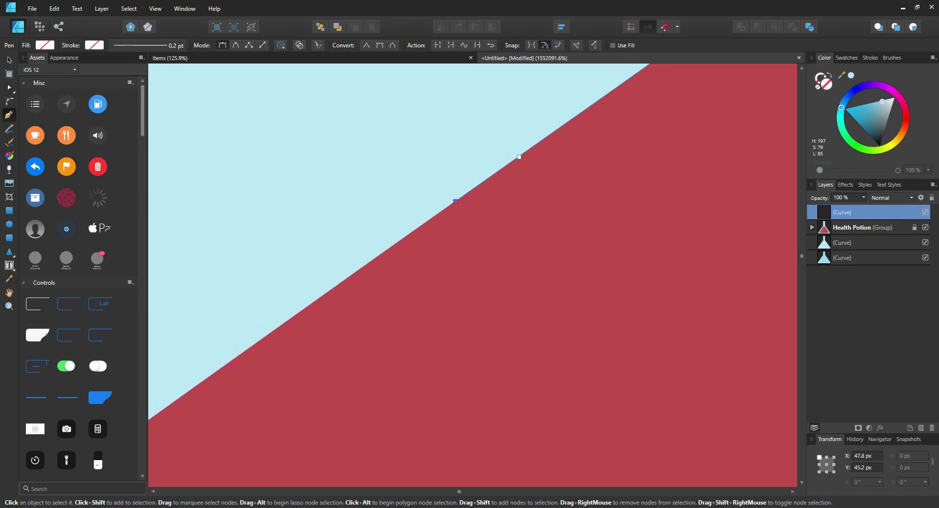
Carry the liquid curve around the left shoulder to about X 45.8, Y 47.4 px using wider node spacing.
scroll(444, 233, "down", 10)
scroll(444, 232, "up", 6)
left_click(444, 191)
left_click(322, 344)
left_click_drag(322, 344, 491, 138)
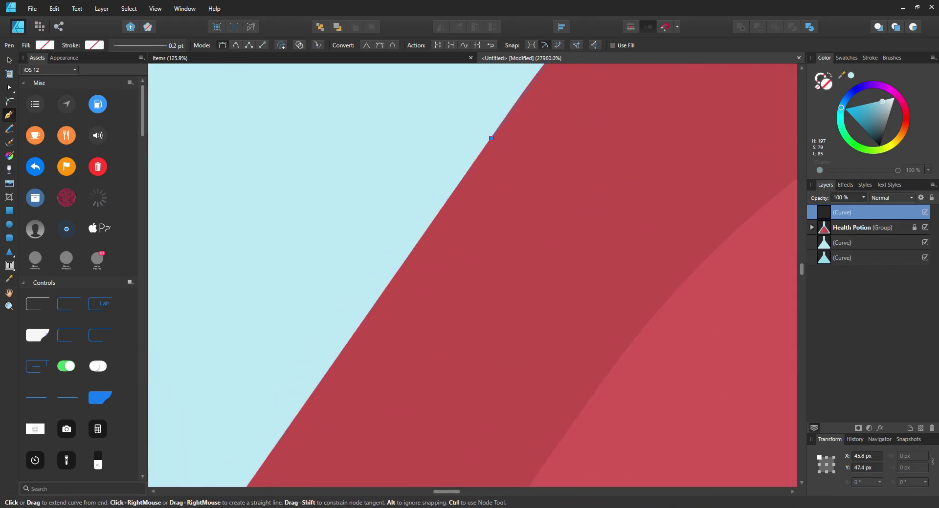
Extend the liquid curve with several nodes down the upper part of the liquid's left slanted edge.
left_click_drag(408, 254, 513, 102)
left_click(372, 308)
left_click_drag(371, 308, 528, 88)
left_click(372, 333)
left_click_drag(371, 332, 457, 212)
left_click(362, 347)
left_click_drag(362, 347, 489, 168)
Trace the liquid's left slanted edge, flat base and both rounded lower corners, ending at about X 86.4, Y 86.7 px.
scroll(479, 186, "down", 14)
scroll(337, 381, "up", 6)
left_click(337, 362, "ctrl")
key("ctrl+z")
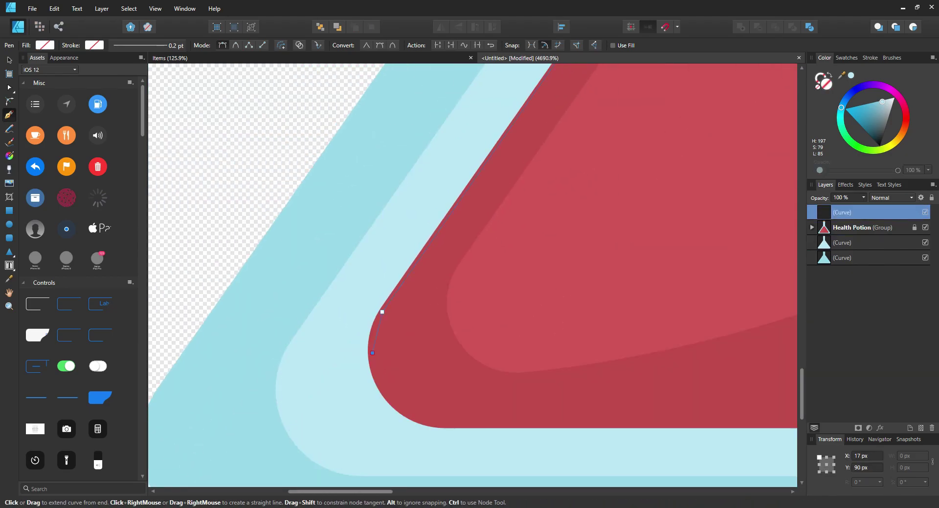
scroll(472, 276, "right", 5)
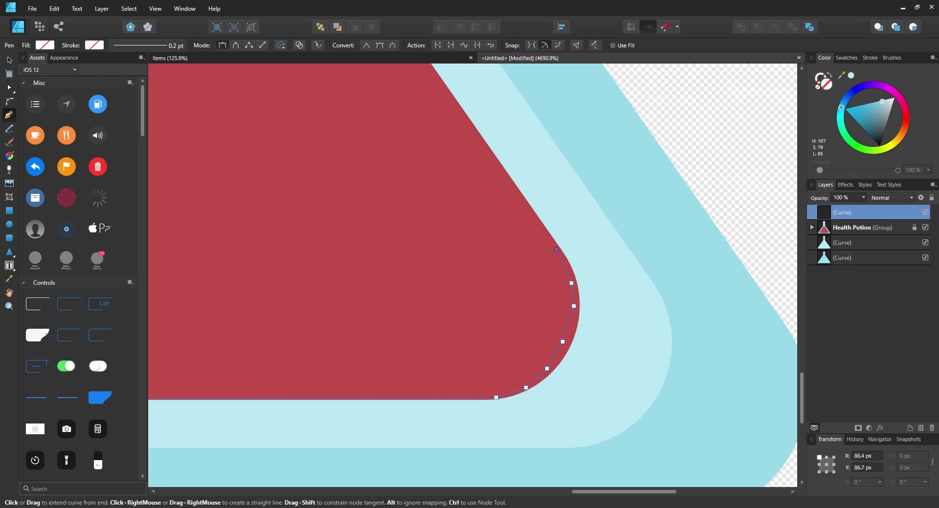
Trace the liquid's right slanted edge and right shoulder, then close the curve at its starting node, X 52.3, Y 43.8 px.
left_click(485, 150)
scroll(473, 275, "up", 10)
scroll(472, 275, "left", 6)
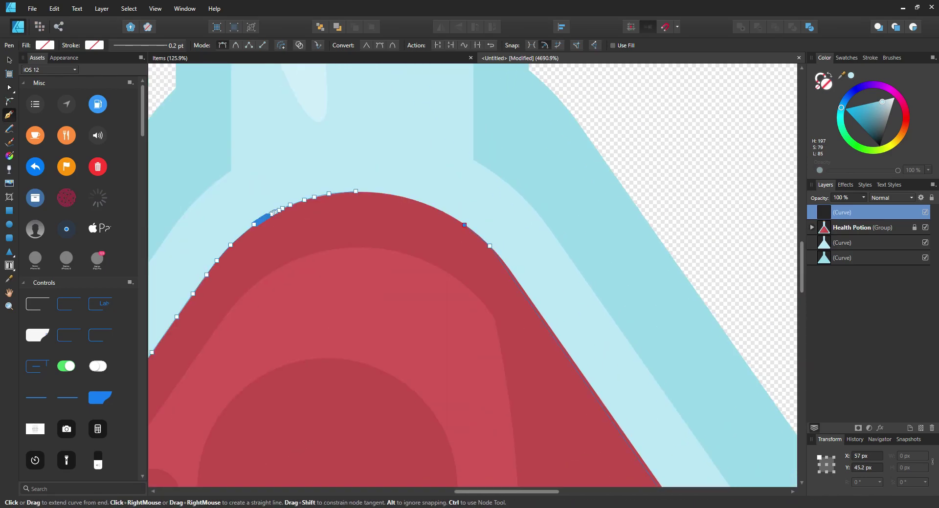
left_click(376, 193)
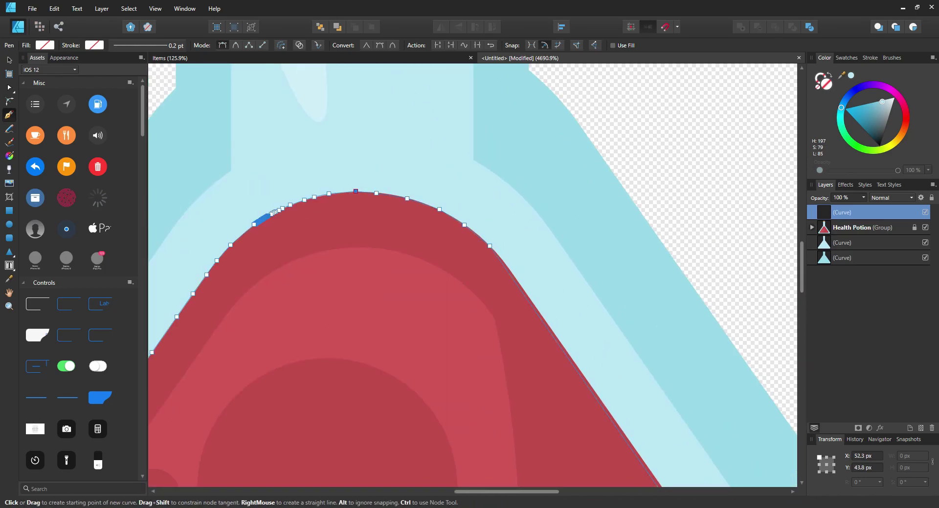
Fill the liquid curve with dark red sampled from the original liquid.
scroll(472, 275, "down", 6)
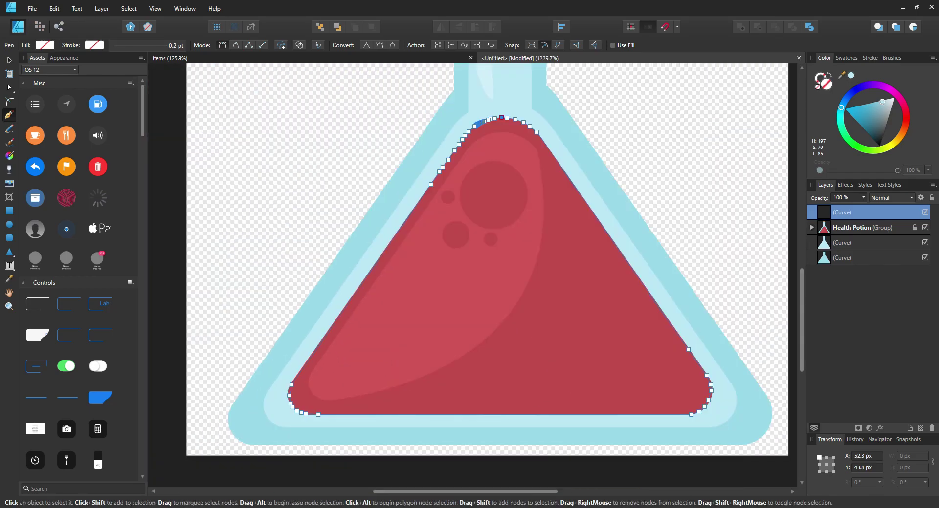
scroll(472, 276, "up", 3)
left_click_drag(841, 76, 516, 245)
left_click(851, 76)
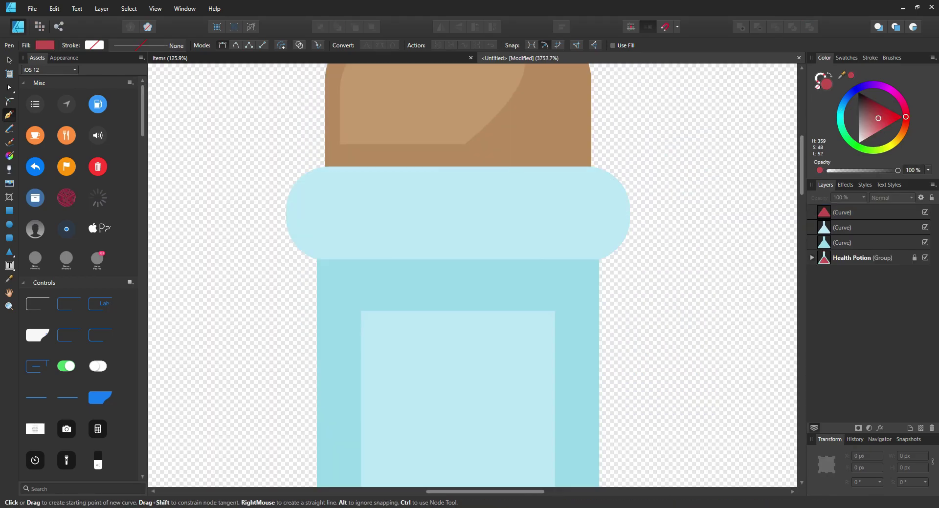
Place the liquid curve and both bottle curves beneath the Health Potion group and clear the selection.
left_click(855, 243)
left_click(856, 213, "shift")
left_click_drag(856, 213, 856, 265)
left_click(868, 337)
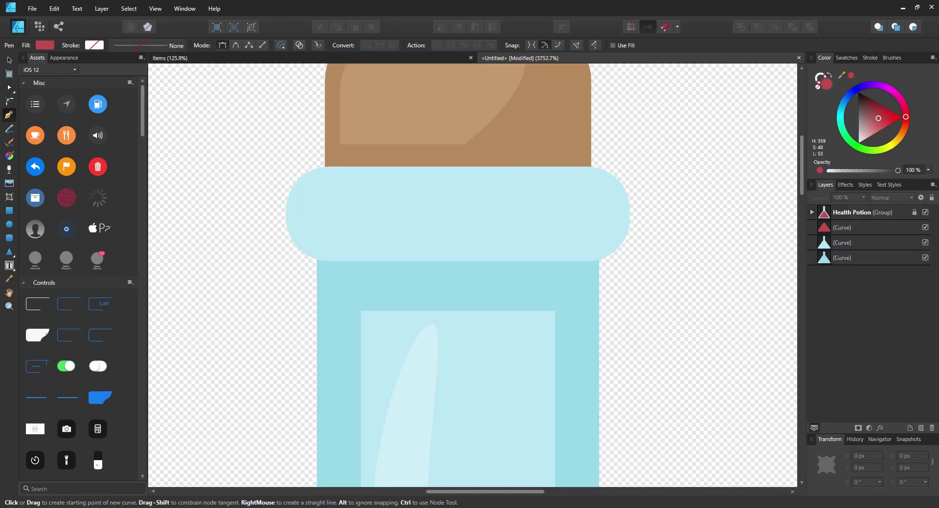
Start a Pen curve where the cork's left edge meets the glass collar and trace the collar's rounded left end.
scroll(302, 183, "up", 7)
left_click(408, 107)
left_click(382, 111)
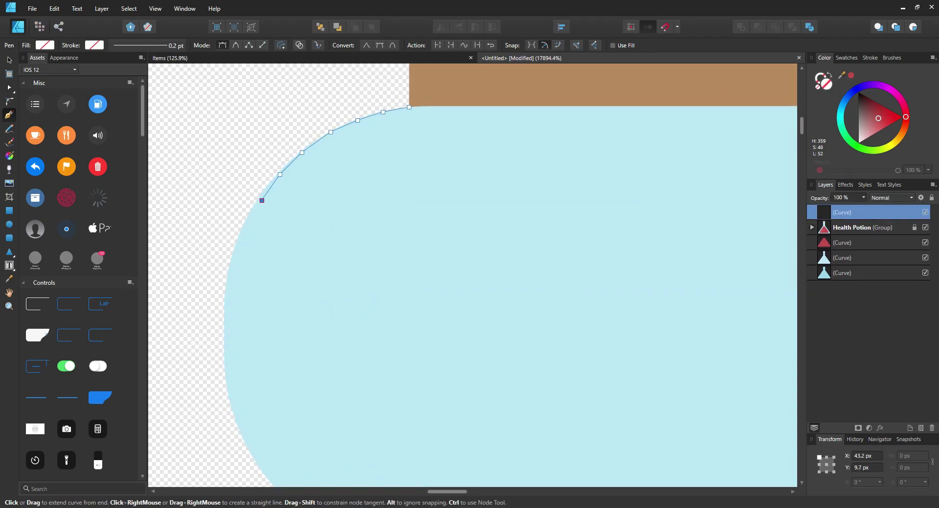
key("ctrl+z")
key("ctrl+z")
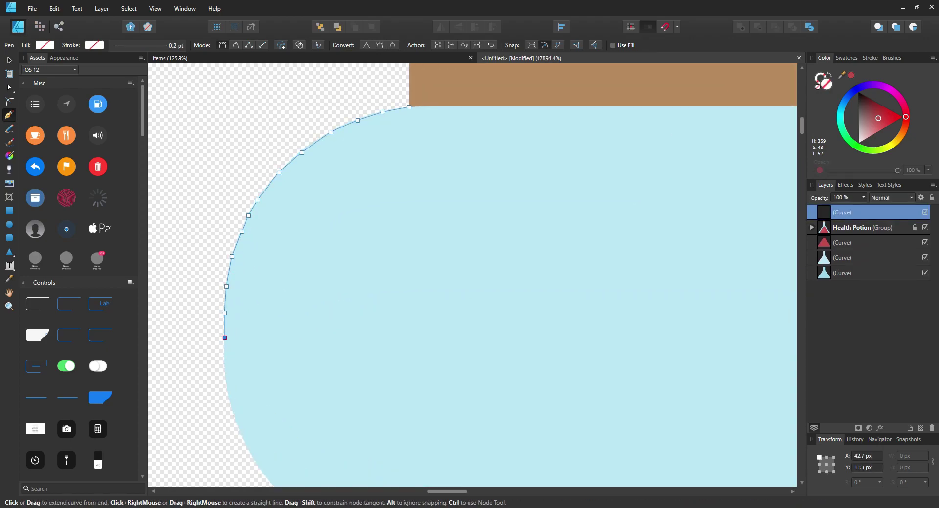
left_click(226, 375)
left_click(233, 410)
left_click_drag(233, 410, 188, 233)
Trace the collar's bottom edge and rounded right end up to about X 61.1, Y 9.8 px.
left_click(326, 373)
left_click(377, 382)
left_click_drag(733, 382, 173, 376)
left_click(507, 375)
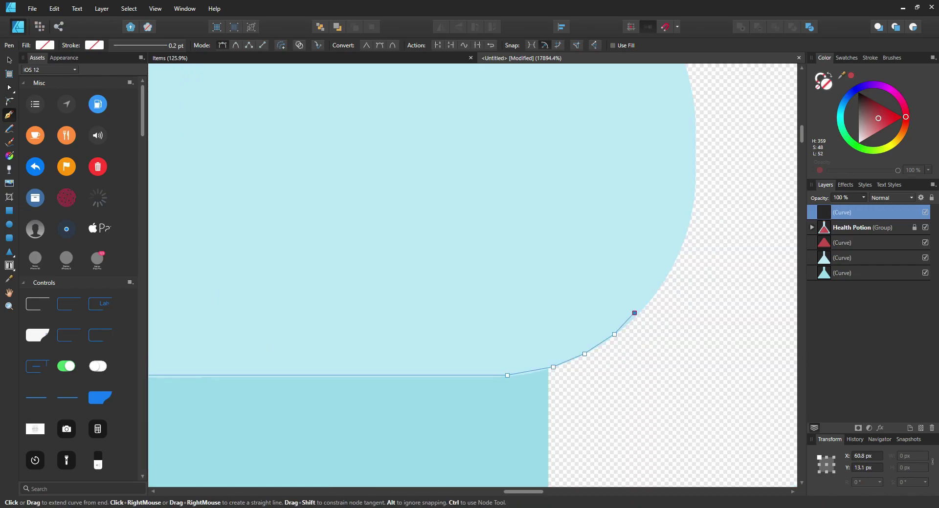
left_click(686, 231)
left_click(691, 201)
left_click_drag(692, 201, 549, 392)
left_click(553, 342)
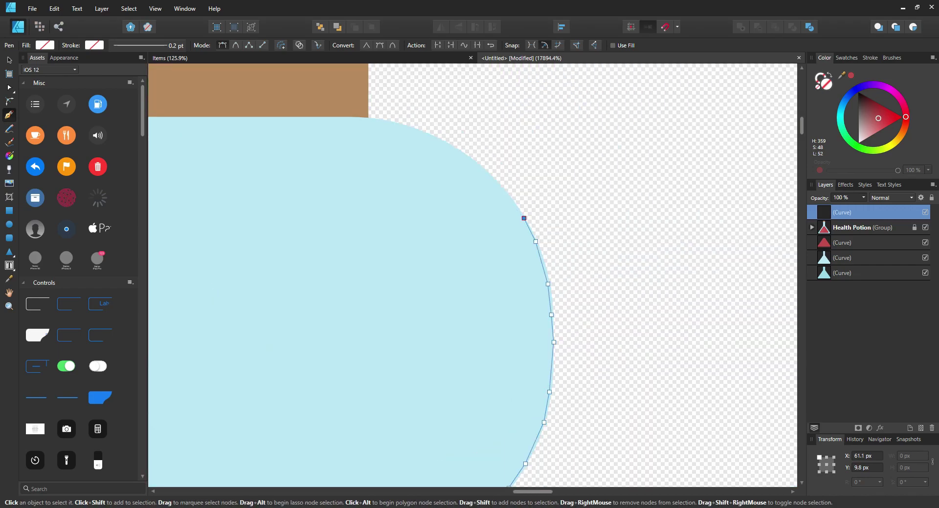
Trace the collar's upper right corner to about X 59.3, Y 8.6 px and close the curve along the top edge at X 44.8, Y 8.6 px.
left_click(396, 122)
left_click(373, 118)
left_click_drag(372, 117, 610, 133)
left_click(605, 132)
left_click_drag(189, 146, 770, 153)
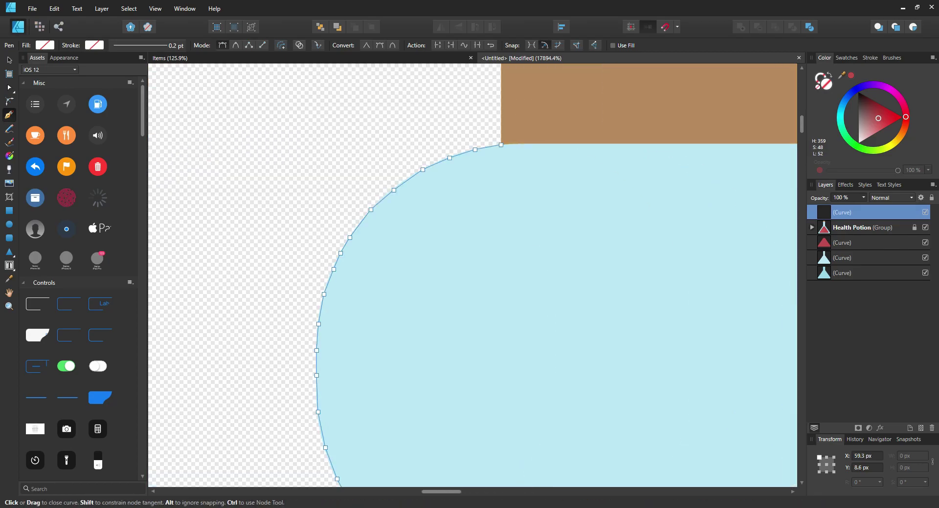
left_click(500, 145)
Fill the collar curve with pale blue sampled from the collar, place it beneath the Health Potion group and deselect it.
scroll(210, 223, "down", 5)
left_click_drag(842, 76, 577, 246)
left_click(850, 75)
left_click_drag(842, 213, 841, 235)
left_click_drag(513, 220, 512, 348)
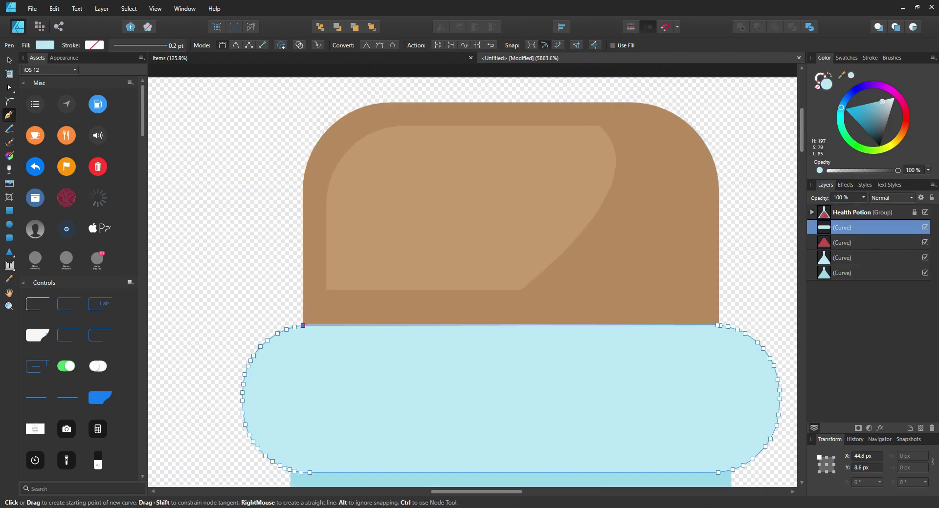
left_click(841, 243, "ctrl")
key("ctrl+d")
Start a Pen curve at the cork's lower left corner and trace its left side and rounded upper left corner.
scroll(295, 320, "up", 8)
scroll(381, 342, "down", 5)
scroll(376, 230, "up", 5)
left_click(383, 336)
left_click(419, 195)
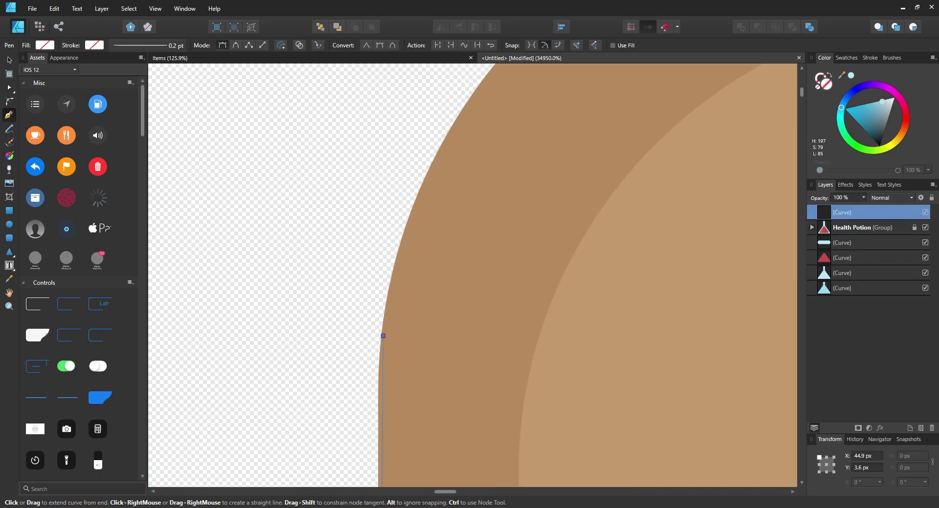
left_click_drag(419, 195, 210, 410)
left_click(257, 321)
left_click(598, 90)
left_click_drag(599, 91, 247, 146)
left_click(322, 138)
Trace the cork's top edge and rounded upper right corner to about X 59, Y 2.5 px.
left_click_drag(763, 142, 171, 154)
left_click_drag(763, 150, 169, 163)
left_click(628, 162)
left_click_drag(628, 162, 431, 159)
left_click(538, 177)
left_click_drag(538, 178, 396, 159)
left_click(429, 169)
scroll(452, 181, "up", 3)
left_click(542, 215)
left_click_drag(542, 215, 340, 152)
Run the cork curve down the right side and along the base to its lower left corner at X 44.8, Y 8.6 px.
scroll(453, 378, "down", 6)
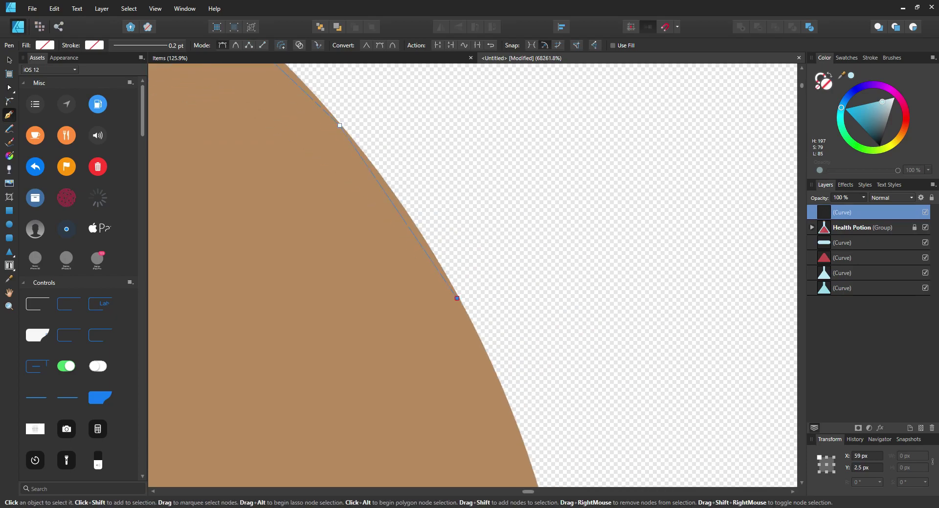
scroll(435, 371, "down", 3)
left_click(434, 428)
scroll(426, 420, "left", 11)
left_click(346, 427)
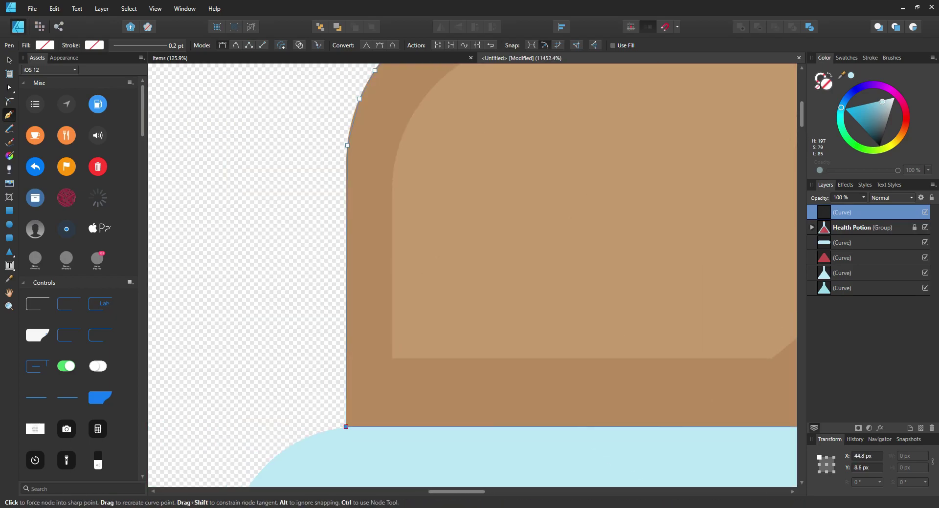
Fill the cork curve with the medium brown sampled from the cork.
scroll(510, 316, "down", 4)
left_click_drag(841, 75, 714, 215)
left_click(850, 76)
Move the Health Potion group beneath all traced curves, select the collar and glass curves to check them, and clear the selection.
mouse_move(848, 212)
left_mouse_down()
mouse_move(848, 234)
mouse_move(848, 206)
left_mouse_up()
left_click(848, 288)
left_click(848, 228, "shift")
scroll(649, 240, "down", 7)
scroll(693, 243, "down", 4)
left_click(848, 273)
left_click(848, 258, "ctrl")
left_click(848, 228, "ctrl")
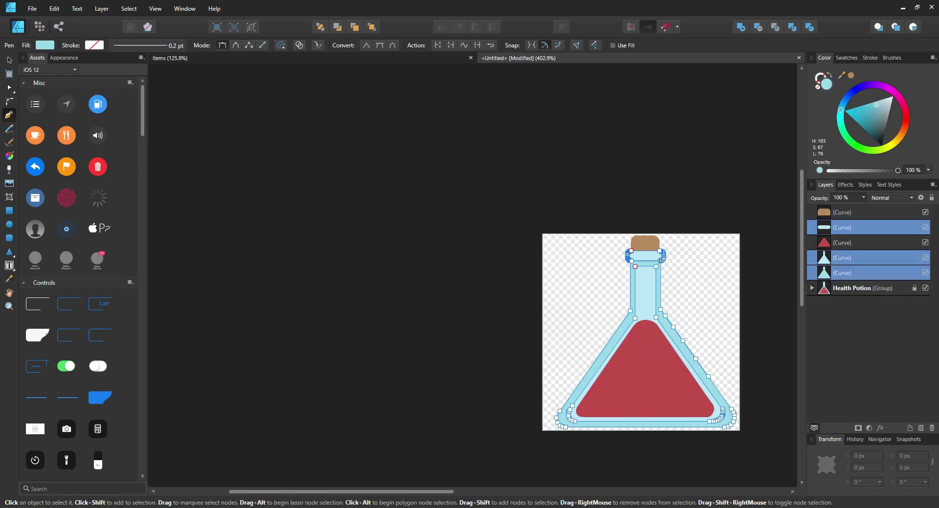
key("ctrl+d")
scroll(311, 214, "down", 2)
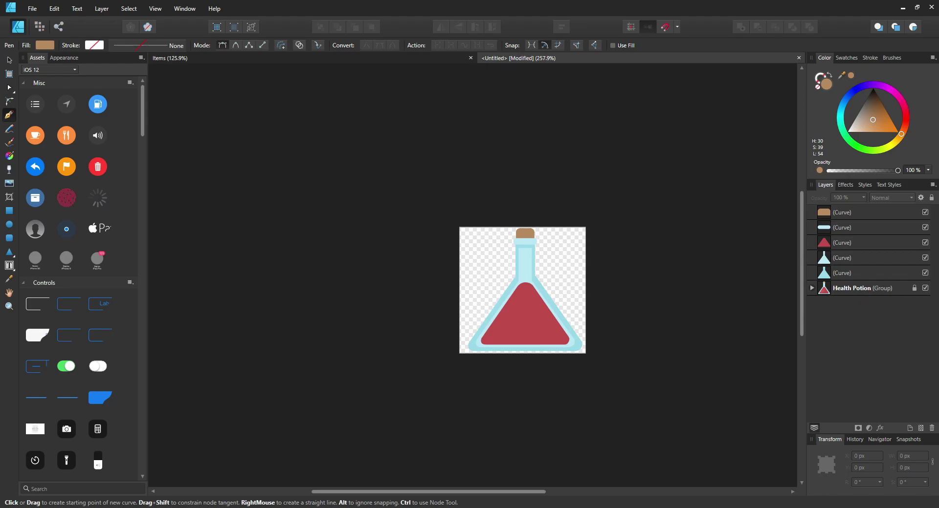
Place the Health Potion group above all the traced curves in the layer stack.
left_click_drag(848, 288, 848, 206)
key("ctrl+shift+z")
scroll(603, 280, "up", 12)
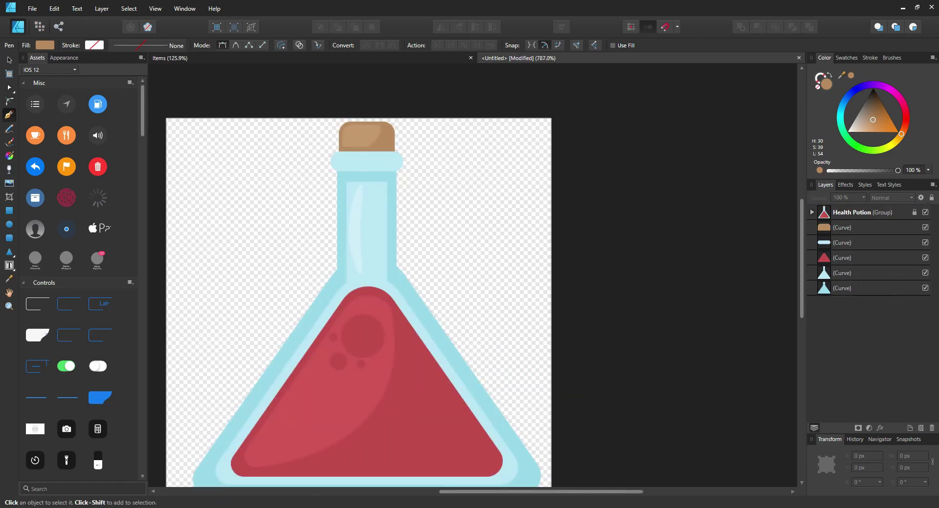
Start a Pen curve along the top edge of the cork's light area and round its upper right corner to about X 55.8, Y 3.1 px.
scroll(471, 215, "up", 5)
scroll(470, 215, "up", 8)
scroll(545, 100, "up", 3)
left_click_drag(733, 254, 415, 220)
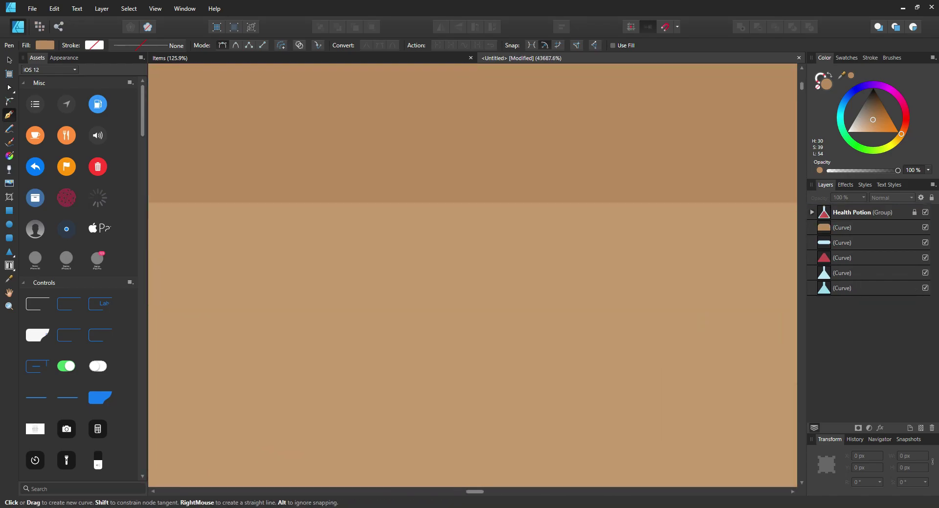
left_click_drag(782, 206, 221, 220)
left_click(221, 220)
left_click_drag(315, 336, 319, 202)
left_click(319, 202)
left_click_drag(349, 303, 365, 163)
left_click(364, 163)
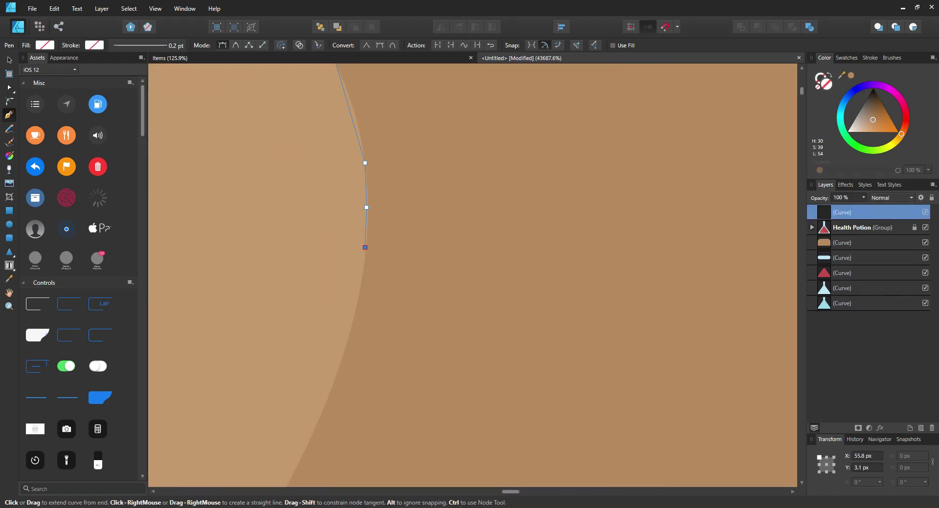
Trace the curved right edge of the cork's light area down to about X 54.4, Y 5.6 px.
left_click(351, 331)
left_click_drag(304, 425, 384, 186)
left_click(363, 239)
left_click(325, 297)
left_click(281, 362)
left_click_drag(278, 367, 443, 188)
left_click(335, 320)
left_click_drag(333, 323, 509, 167)
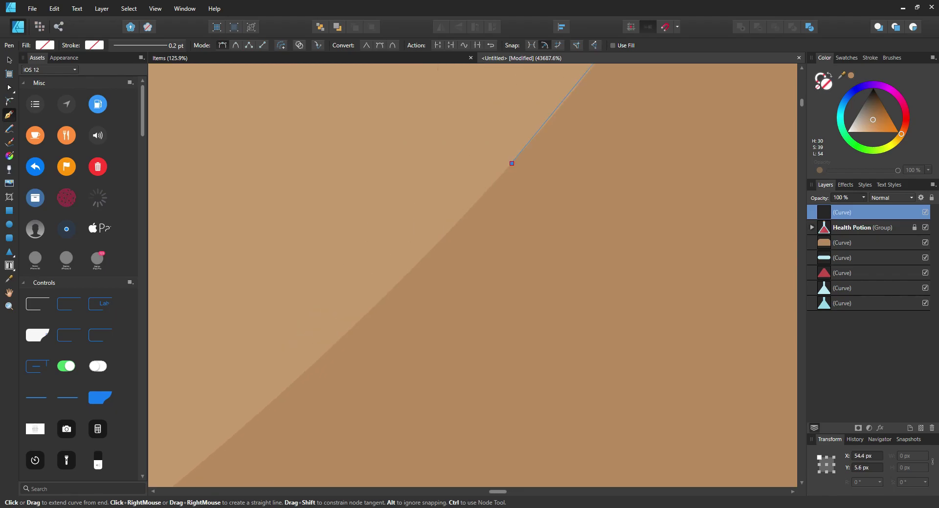
Run the cork highlight curve down the remaining diagonal, along the base to X 45.7, Y 7.4 px, and up the left side.
left_click(315, 364)
left_click_drag(315, 364, 567, 174)
left_click(352, 359)
left_click_drag(235, 359, 709, 323)
left_click_drag(220, 320, 684, 315)
left_click(519, 315)
left_click_drag(475, 147, 460, 415)
left_click(459, 310)
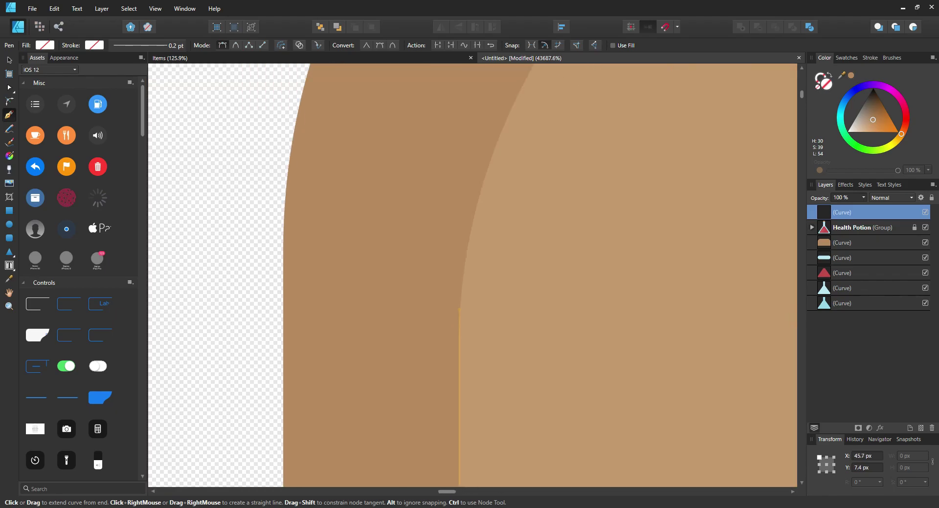
Trace the rounded upper left corner of the cork highlight and close the curve at its top edge.
left_click(495, 154)
left_click_drag(495, 154, 376, 343)
left_click_drag(492, 148, 248, 375)
left_click(318, 314)
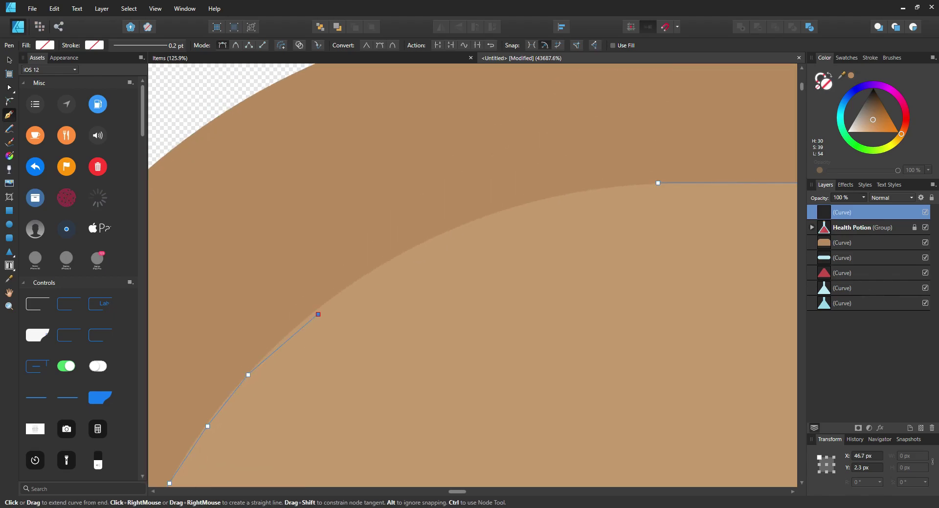
left_click(604, 188)
left_click(657, 182)
Fill the cork highlight curve with light tan sampled from the artwork and place it beneath the Health Potion group.
scroll(637, 230, "down", 6)
left_click(842, 243)
left_click_drag(841, 75, 602, 190)
left_click(842, 213)
key("ctrl+[")
scroll(336, 196, "down", 6)
Deselect the cork highlight and start a Pen curve around the top tip of the neck's glass reflection to about X 50.8, Y 17.3 px.
left_click_drag(426, 431, 394, 192)
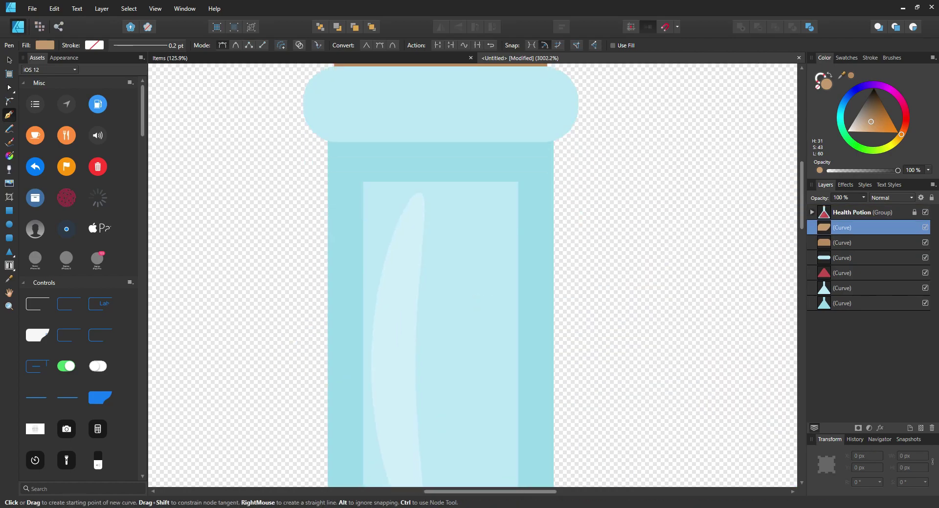
scroll(394, 192, "up", 5)
scroll(460, 200, "up", 4)
key("ctrl+d")
left_click(471, 184)
scroll(492, 171, "up", 4)
left_click(479, 193)
left_click(493, 195)
left_click(503, 197)
left_click(521, 207)
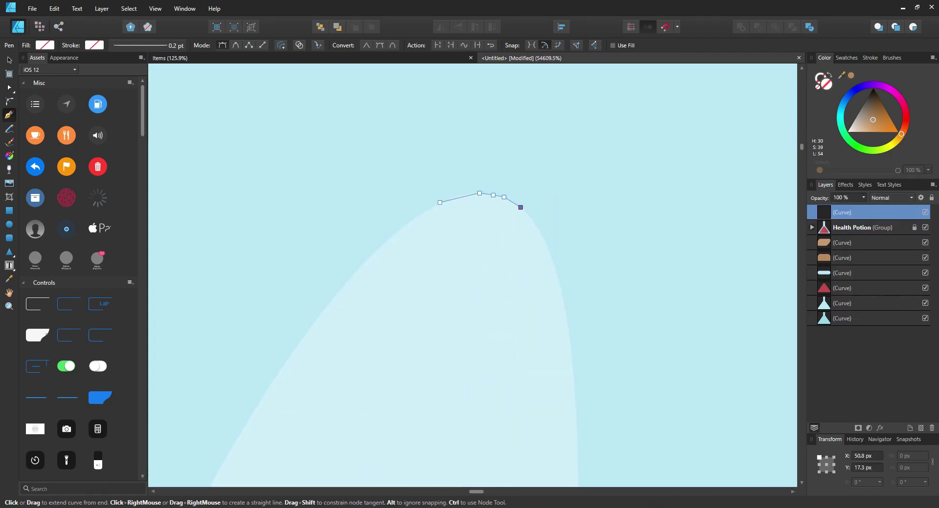
Trace the glass reflection's upper right shoulder with closely spaced nodes.
left_click_drag(570, 327, 533, 115)
left_click(532, 115)
left_click(541, 197)
left_click(539, 358)
left_click_drag(539, 358, 528, 85)
left_click(520, 293)
left_click_drag(519, 318, 515, 80)
left_click(515, 320)
left_click(496, 346)
Continue the reflection curve down its upper right edge to about X 50.5, Y 25.6 px.
left_click_drag(496, 347, 497, 132)
left_click(483, 285)
left_click(474, 396)
left_click_drag(473, 396, 495, 182)
scroll(485, 155, "down", 3)
left_click(485, 155)
scroll(486, 155, "down", 3)
left_click(468, 274)
scroll(467, 274, "down", 3)
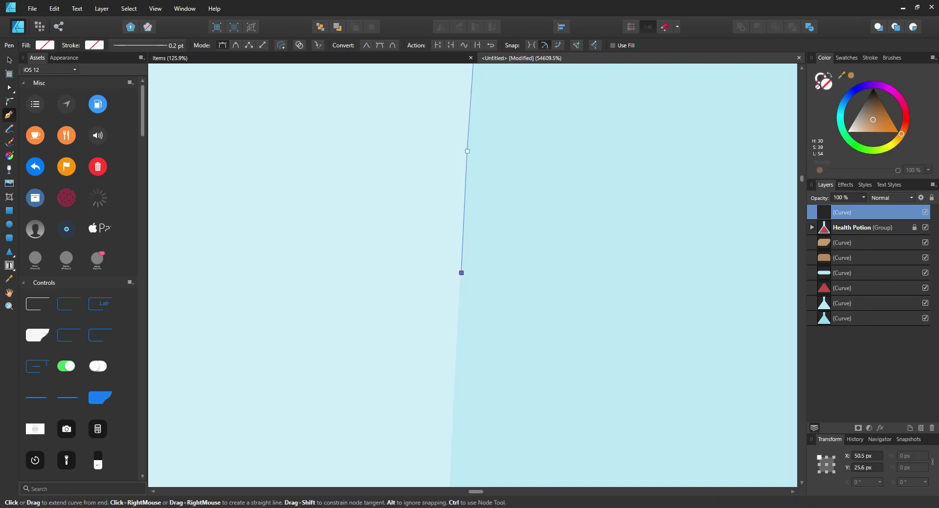
Trace the middle of the glass reflection's right edge, following its slight inward bend.
left_click(449, 335)
left_click_drag(456, 344, 445, 156)
left_click(439, 293)
left_click(437, 375)
left_click_drag(438, 375, 438, 161)
left_click(434, 299)
left_click(434, 392)
left_click_drag(434, 392, 434, 66)
left_click(433, 111)
left_click(433, 312)
Trace the glass reflection's lower right edge down to about X 51, Y 40.2 px near its bottom tip.
left_click_drag(433, 312, 444, 105)
left_click(446, 192)
left_click(450, 297)
left_click_drag(451, 297, 458, 160)
scroll(458, 160, "down", 7)
left_click(452, 192)
left_click(460, 306)
left_click_drag(460, 306, 445, 141)
left_click(453, 240)
left_click(461, 324)
left_click_drag(461, 324, 454, 173)
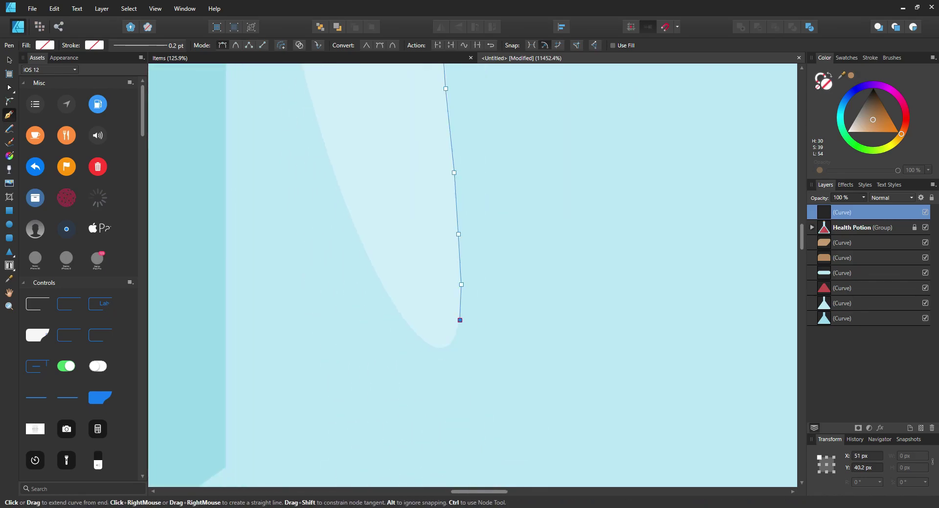
Round the reflection curve's bottom tip and trace its lower left edge upward through about X 48.8, Y 37.7 px.
left_click(423, 340)
left_click(337, 182)
left_click_drag(337, 182, 442, 434)
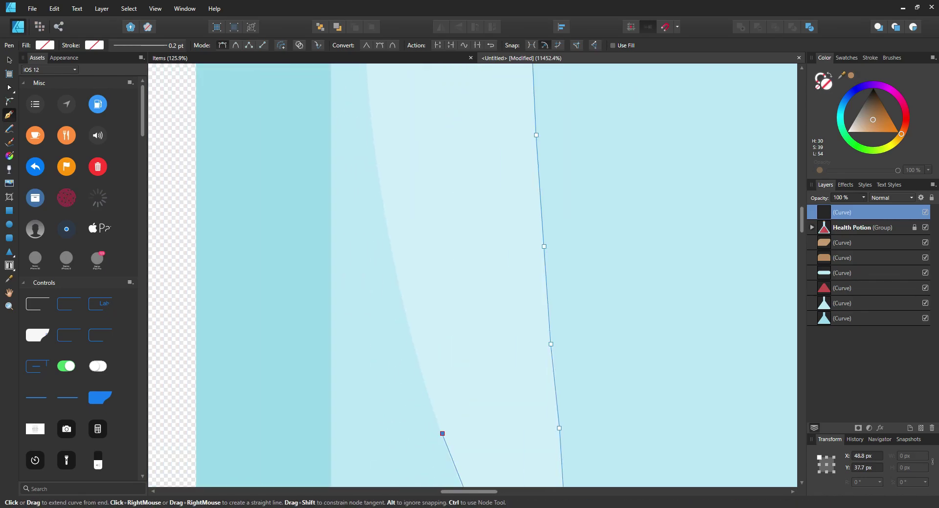
left_click(397, 280)
left_click_drag(397, 280, 428, 489)
left_click(400, 295)
left_click_drag(400, 296, 408, 409)
left_click(400, 290)
left_click(402, 199)
Trace the glass reflection's upper left edge and close the curve at its starting node at X 50.5, Y 17.3 px.
left_click(408, 100)
left_click_drag(408, 101, 405, 335)
left_click(417, 235)
left_click(442, 111)
left_click_drag(443, 111, 389, 343)
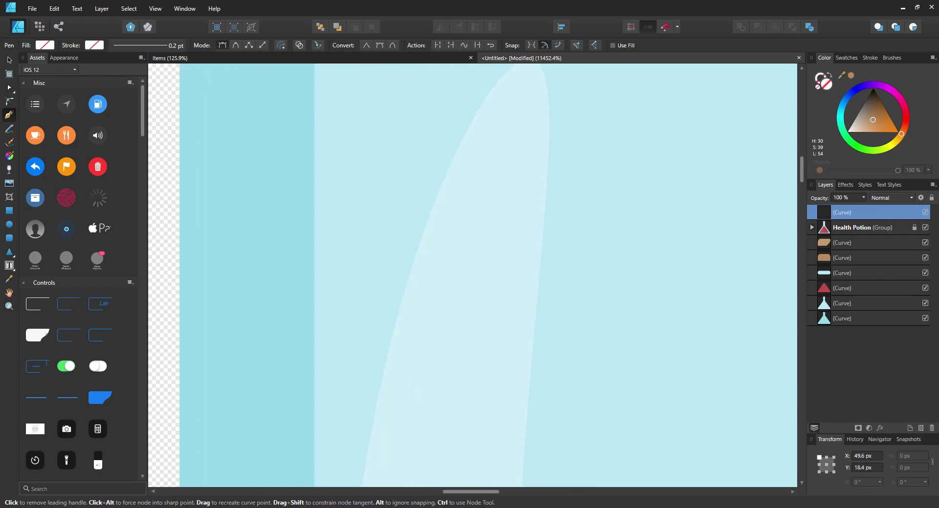
left_click(444, 183)
left_click(469, 123)
left_click_drag(470, 123, 415, 252)
left_click(444, 212)
left_click(466, 188)
Fill the reflection curve with very pale blue sampled from the artwork, place it beneath the Health Potion group, and show the colour swatches.
left_click_drag(841, 75, 472, 292)
left_click(851, 75)
left_click_drag(849, 212, 849, 236)
left_click(846, 58)
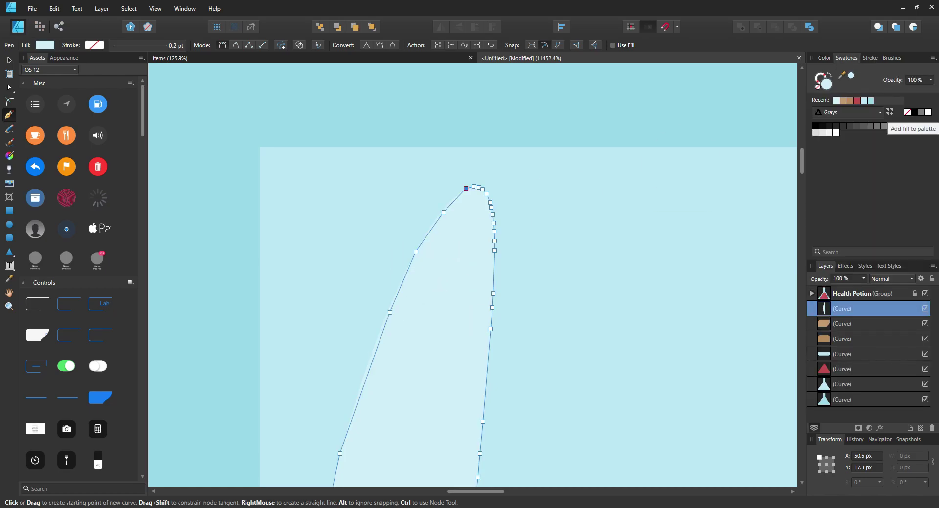
Draw an ellipse over the liquid's large bubble, fill it with dark red, and fit it to about 11.2 × 11.4 px.
scroll(537, 107, "down", 11)
scroll(526, 303, "up", 7)
key("m")
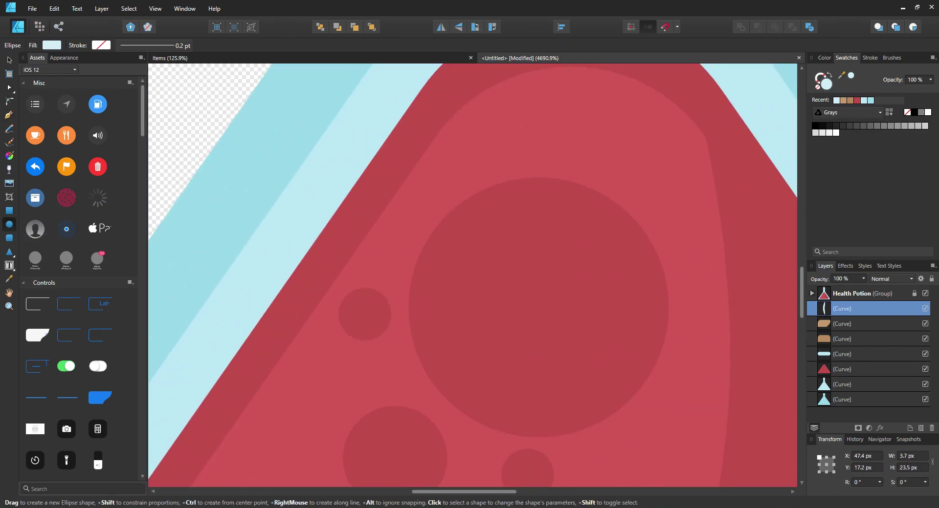
scroll(491, 194, "up", 5)
scroll(491, 194, "down", 5)
left_click_drag(420, 187, 591, 390)
scroll(651, 244, "down", 2)
key("v")
left_click_drag(613, 207, 656, 200)
left_click_drag(657, 285, 660, 285)
left_click_drag(502, 284, 496, 285)
Duplicate the large bubble ellipse onto the small bubble to its left and shrink the copy to fit.
left_click_drag(577, 285, 464, 302, "ctrl")
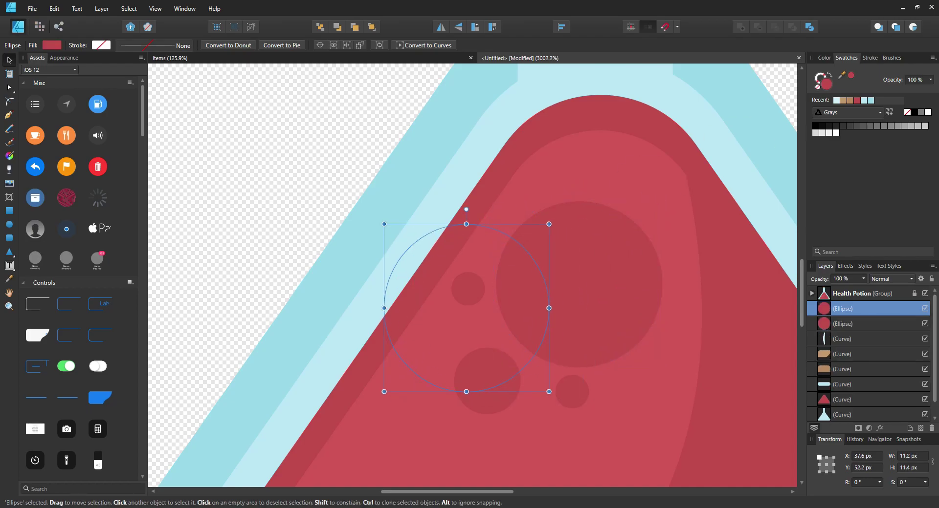
left_click_drag(547, 218, 424, 344)
left_click_drag(482, 310, 483, 305)
left_click_drag(448, 271, 453, 271)
Duplicate the small ellipse onto the two lower bubbles and enlarge the lower left copy to about 4.6 × 4.4 px.
mouse_move(466, 302)
left_mouse_down()
mouse_move(468, 290)
mouse_move(573, 393)
left_mouse_up()
mouse_move(555, 378)
left_mouse_down()
mouse_move(534, 388)
mouse_move(477, 367)
left_mouse_up()
left_click_drag(493, 386, 517, 410)
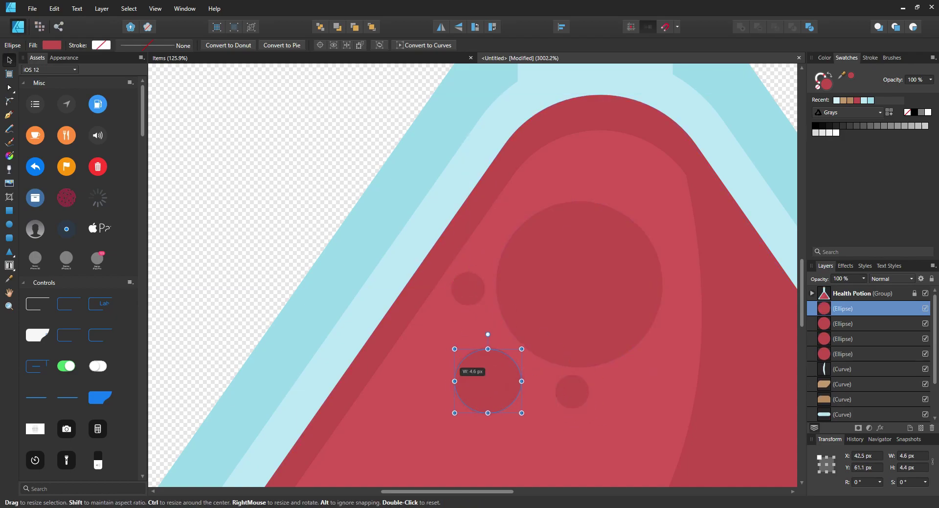
Start a Pen curve along the rounded top edge of the liquid's lighter area, passing through about X 54.1, Y 46.3 px.
scroll(456, 271, "down", 4)
scroll(468, 244, "up", 4)
key("c")
key("p")
scroll(543, 195, "up", 4)
left_click(528, 161)
left_click(642, 134)
left_click(699, 139)
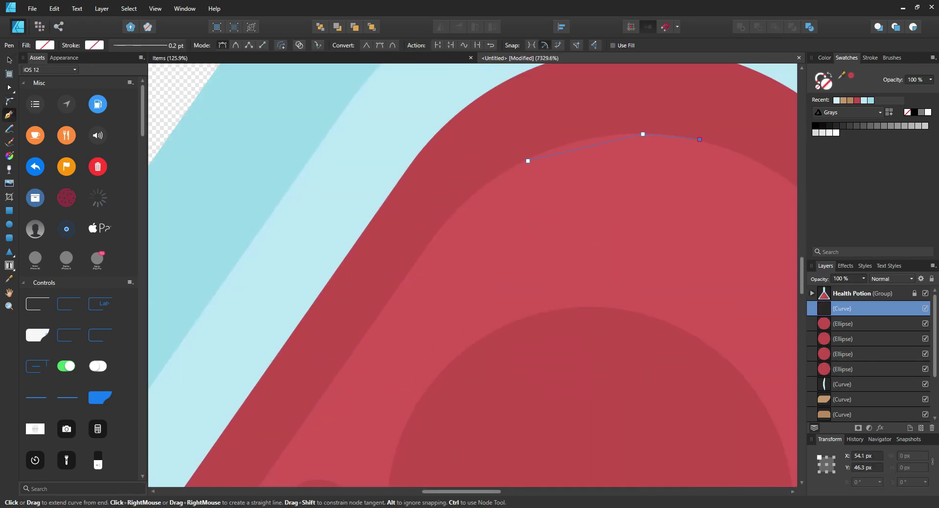
left_click(747, 157)
left_click_drag(748, 156, 430, 87)
Continue the Pen curve down the right edge of the liquid's lighter area to about X 58.2, Y 68 px.
left_click(498, 134)
left_click_drag(498, 342, 459, 112)
left_click(524, 105)
left_click(529, 319)
left_click(523, 427)
scroll(522, 426, "down", 4)
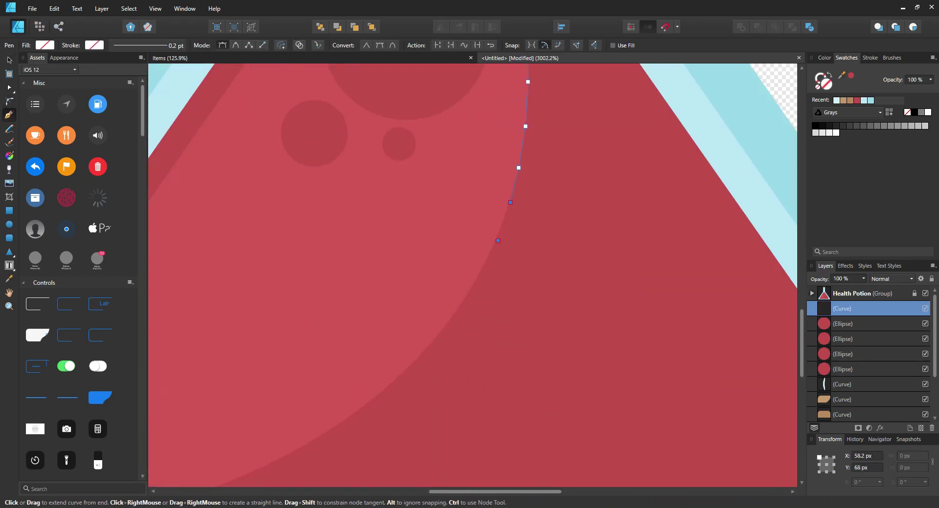
Trace the rest of the lighter area's outline, close the Pen curve, and fill it with the lighter red sampled from the artwork.
left_click(384, 386)
left_click(256, 468)
left_click_drag(256, 468, 448, 317)
left_click(373, 346)
left_click_drag(373, 345, 534, 315)
left_click(434, 337)
left_click(398, 345)
left_click(343, 350)
scroll(473, 275, "up", 6)
scroll(473, 275, "right", 2)
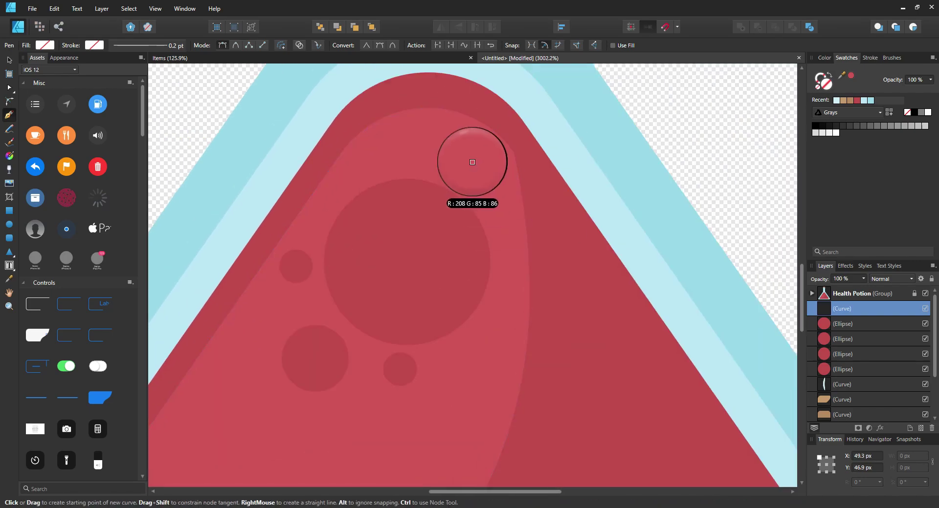
Hide the original Health Potion group and move the lighter red curve beneath the four bubble ellipses.
left_click(925, 294)
left_click_drag(855, 309, 855, 377)
scroll(577, 233, "down", 9)
left_click(542, 250, "ctrl")
left_click(476, 329, "ctrl")
scroll(476, 329, "down", 4)
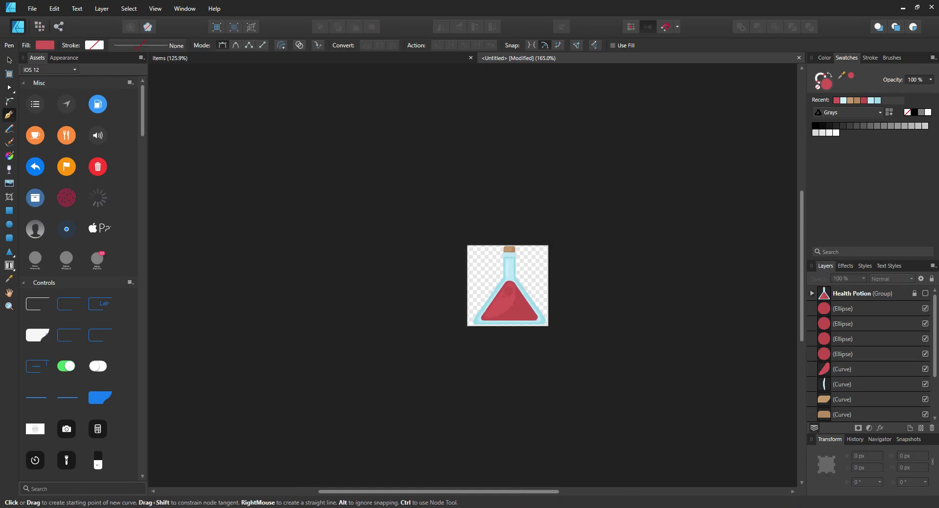
Group all the traced shapes and rename the group Potion.
scroll(556, 344, "up", 5)
key("ctrl+a")
key("ctrl+g")
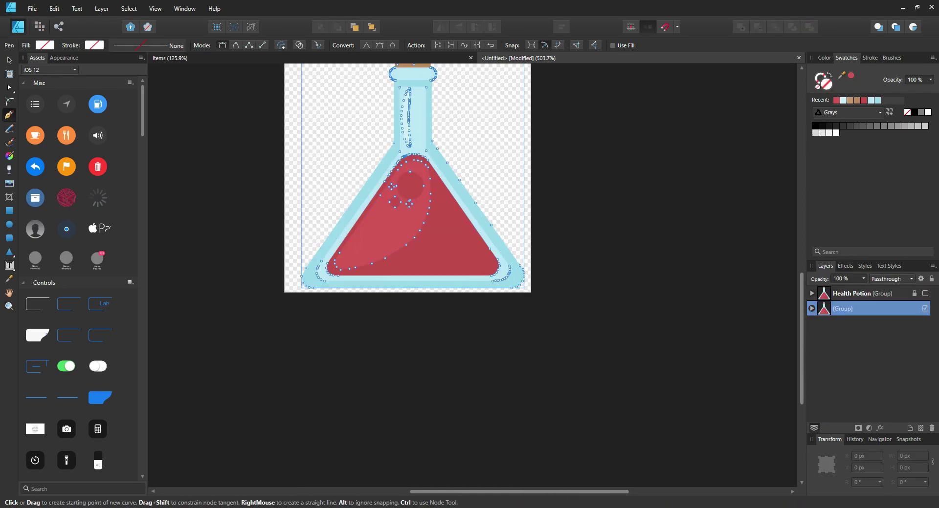
left_click(866, 293, "shift")
right_click(866, 292)
left_click(845, 309)
double_click(845, 309)
Create a new document measuring 75 × 75 px.
scroll(539, 171, "down", 3)
key("ctrl+n")
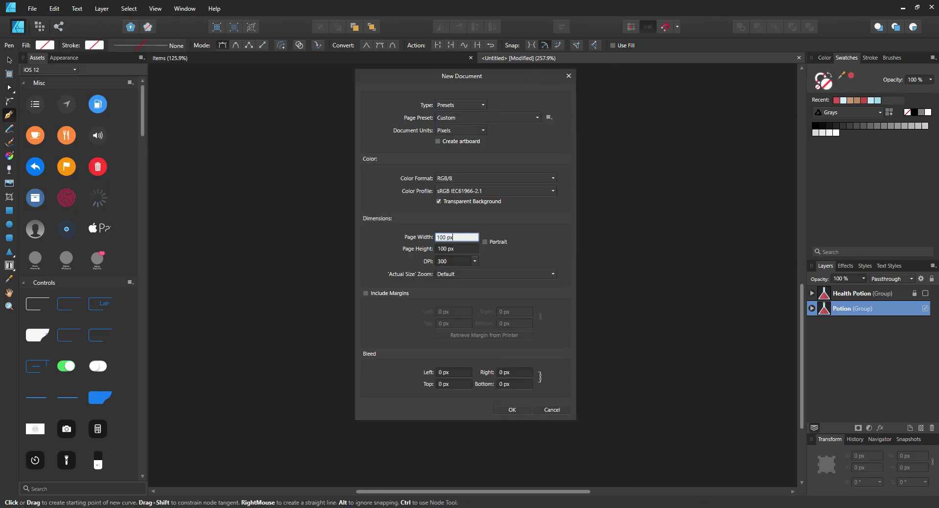
type("75")
key("Return")
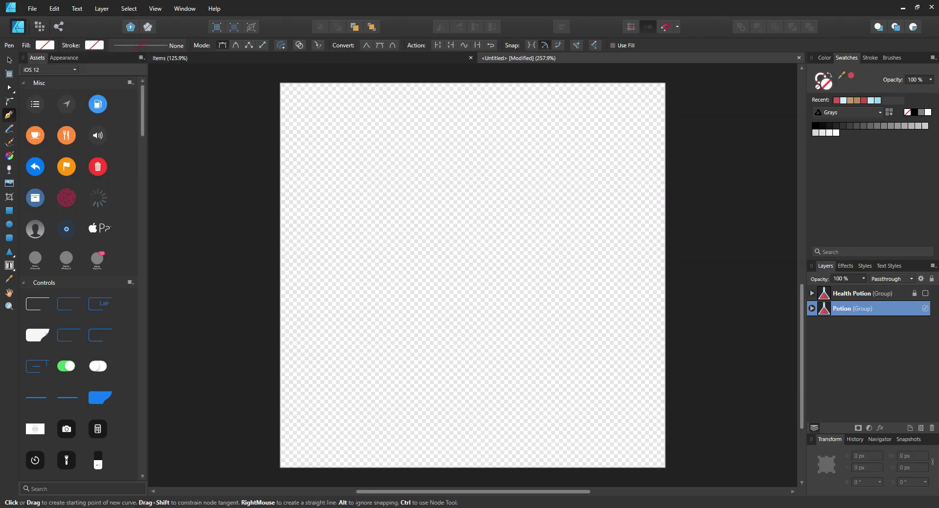
Paste the Potion group into the new document and scale and position it to about 68.3 × 73.7 px, centred on the page.
key("ctrl+v")
left_click_drag(528, 293, 480, 274)
left_click_drag(731, 79, 570, 273)
left_click_drag(425, 440, 423, 272)
left_click_drag(570, 394, 615, 445)
left_click_drag(445, 333, 446, 356)
left_click_drag(616, 106, 637, 84)
left_click_drag(459, 333, 473, 335)
left_click_drag(293, 470, 299, 463)
Export the whole document as a PNG at 75 × 75 px.
left_click(32, 9)
left_click(44, 152)
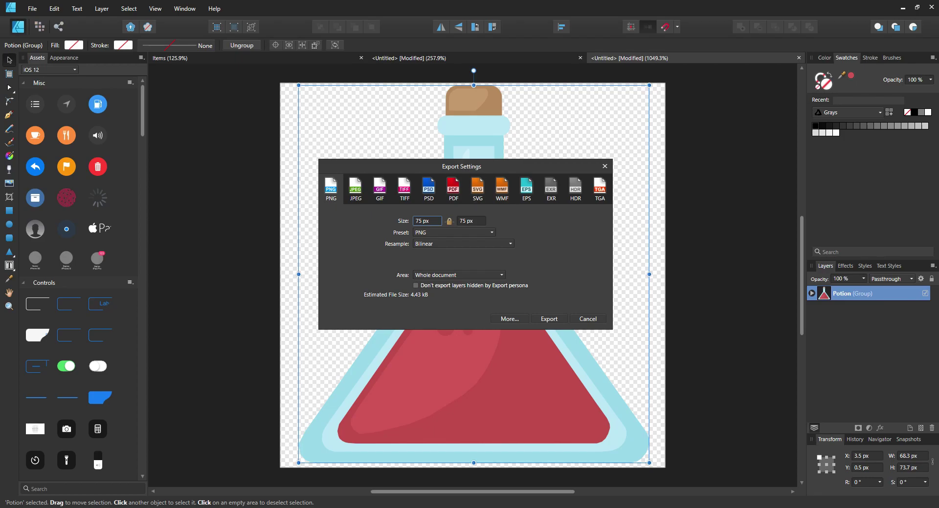
key("Return")
key("Return")
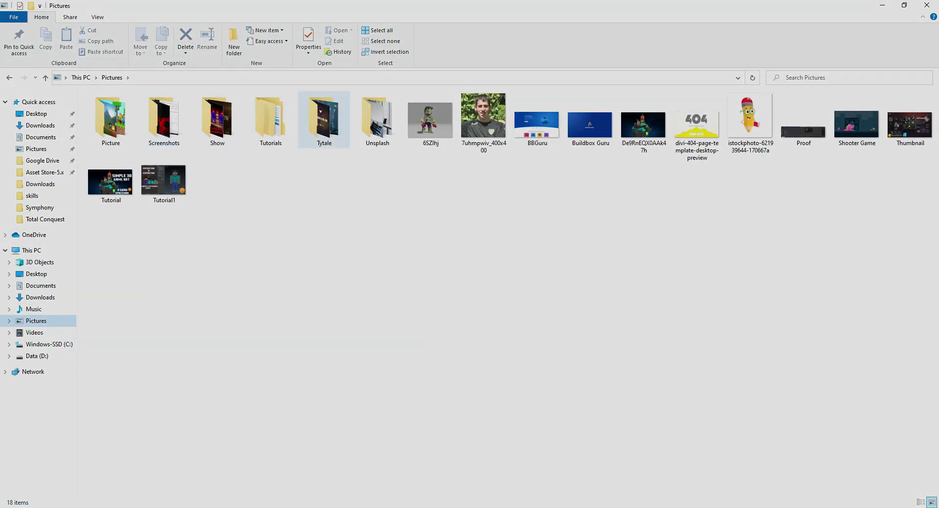